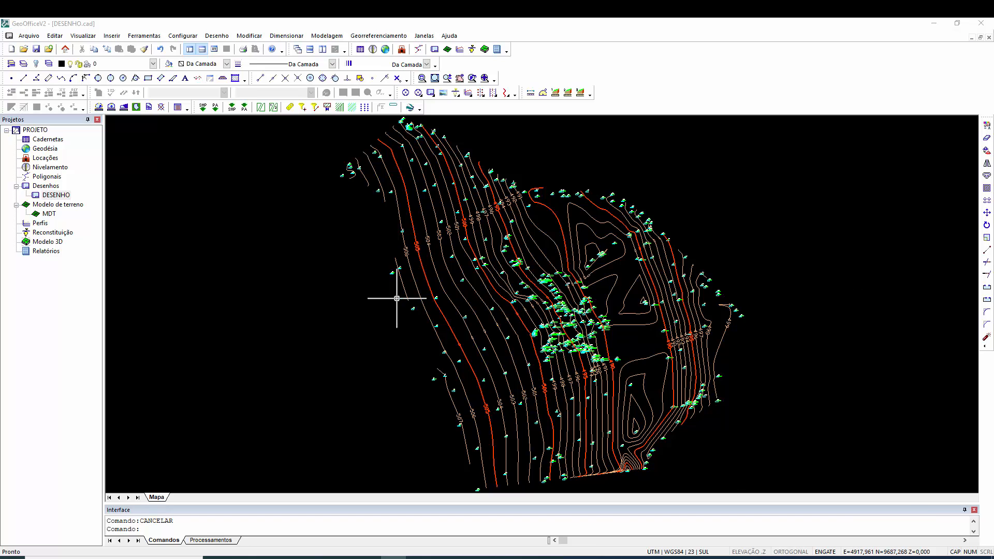
Step: Inspect the properties of topographic point 84 among the contour lines, including its X, Y and Z position
mouse_move(439, 304)
middle_down()
mouse_move(370, 271)
mouse_move(415, 300)
mouse_move(414, 311)
middle_up()
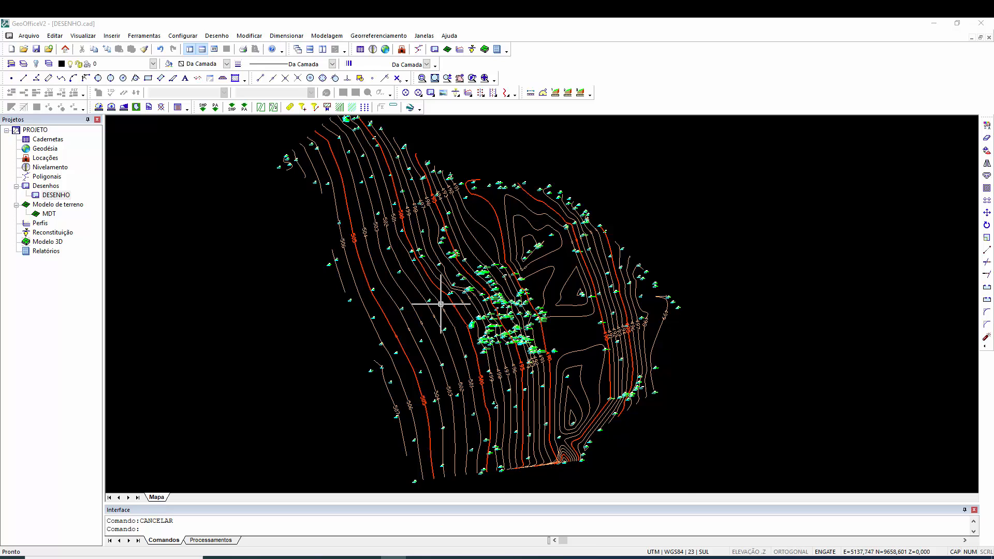
scroll(441, 304, up, 5)
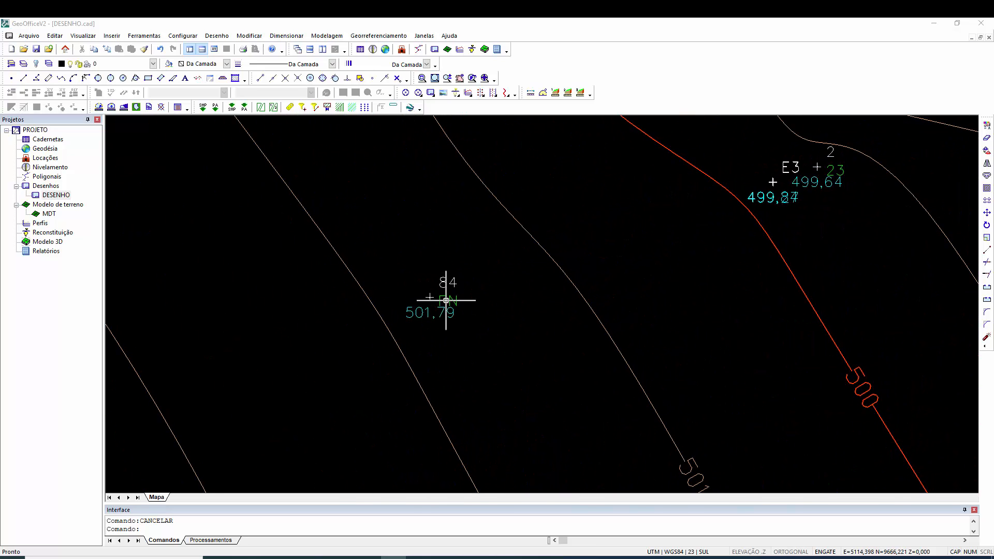
click(430, 299)
double_click(430, 298)
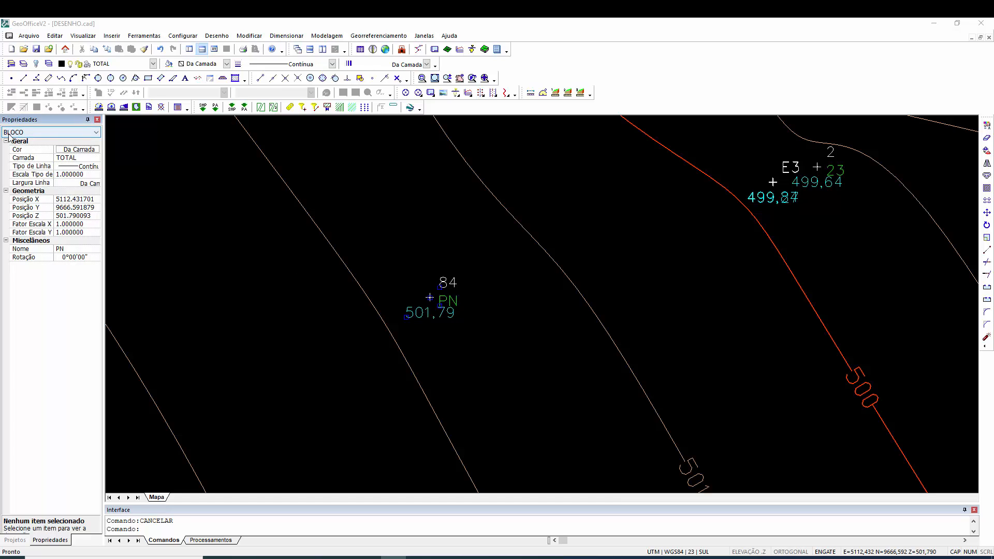
click(96, 120)
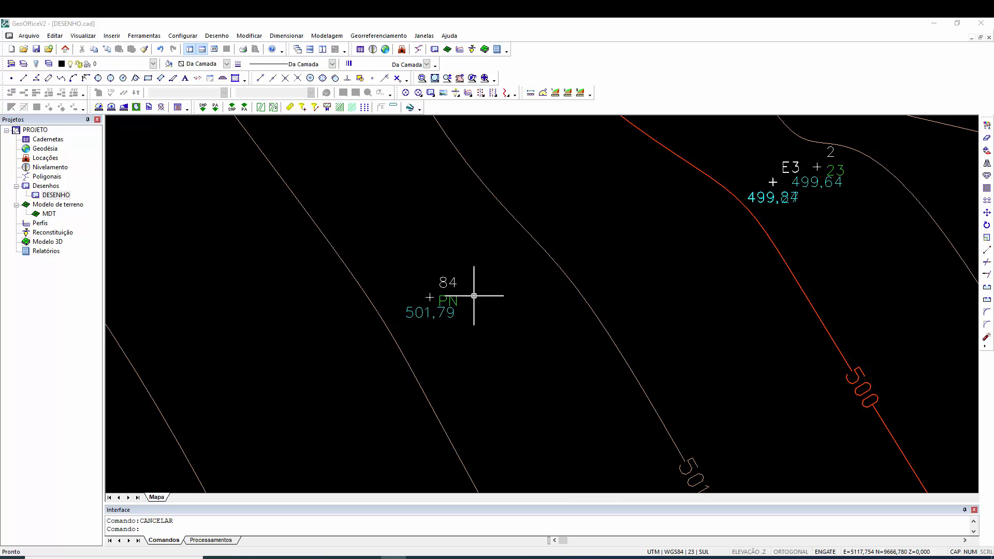
Step: Examine the contour lines and their elevation labels across the western part of the surveyed terrain
scroll(473, 296, down, 5)
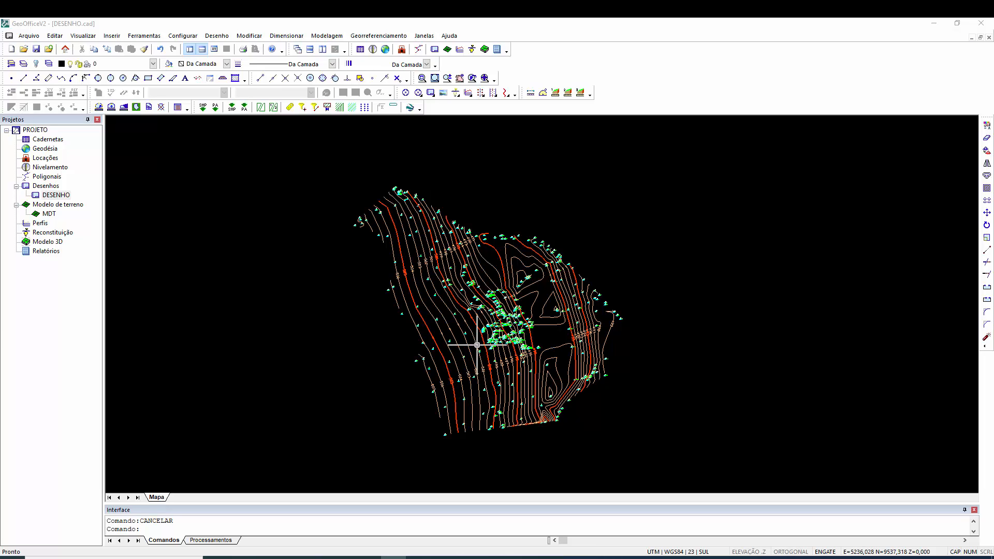
scroll(499, 344, up, 2)
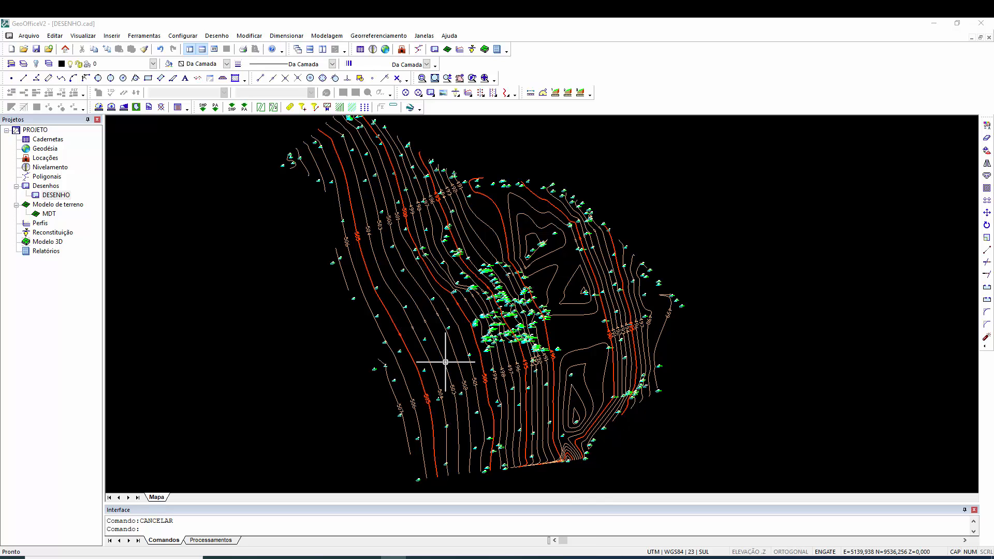
middle_drag(446, 362, 452, 354)
scroll(452, 354, up, 3)
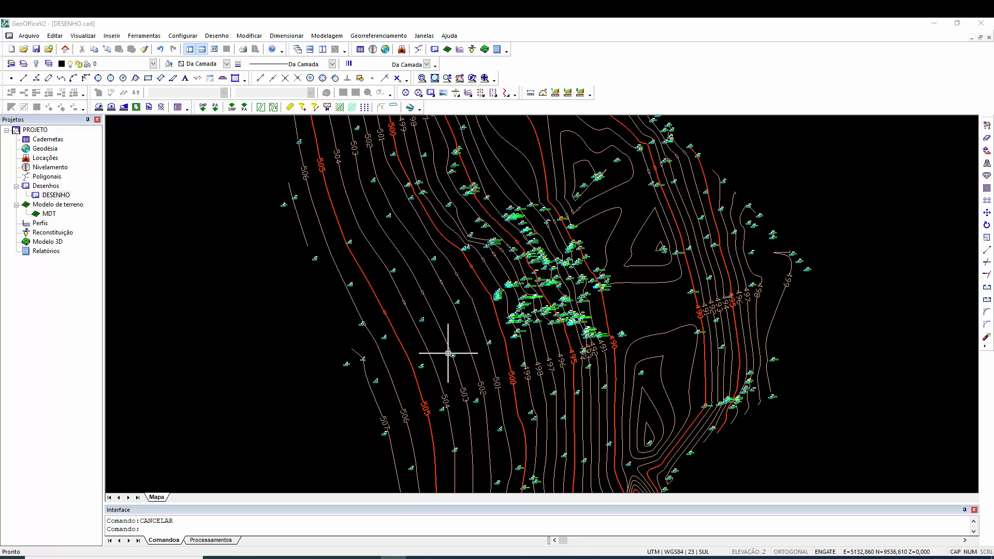
middle_drag(450, 409, 443, 378)
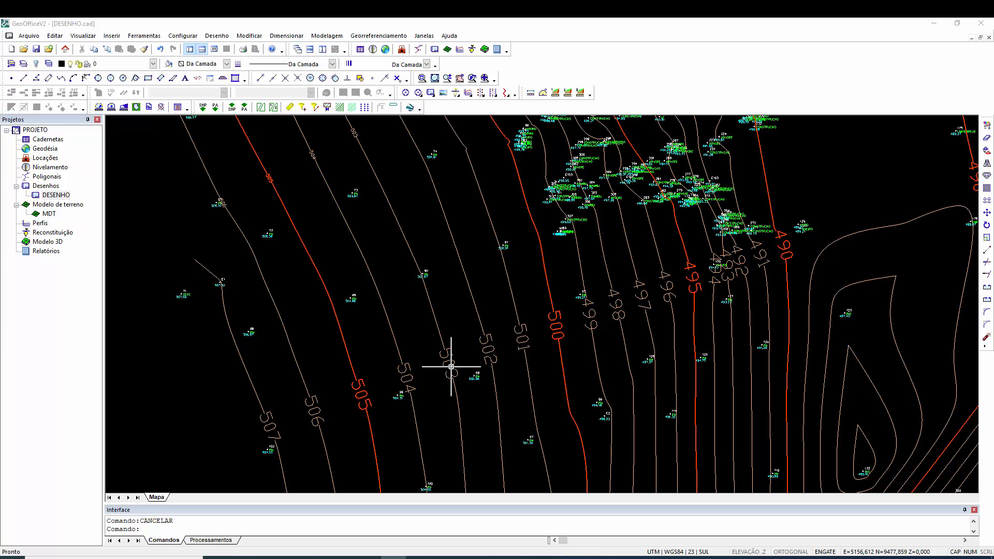
scroll(451, 367, down, 5)
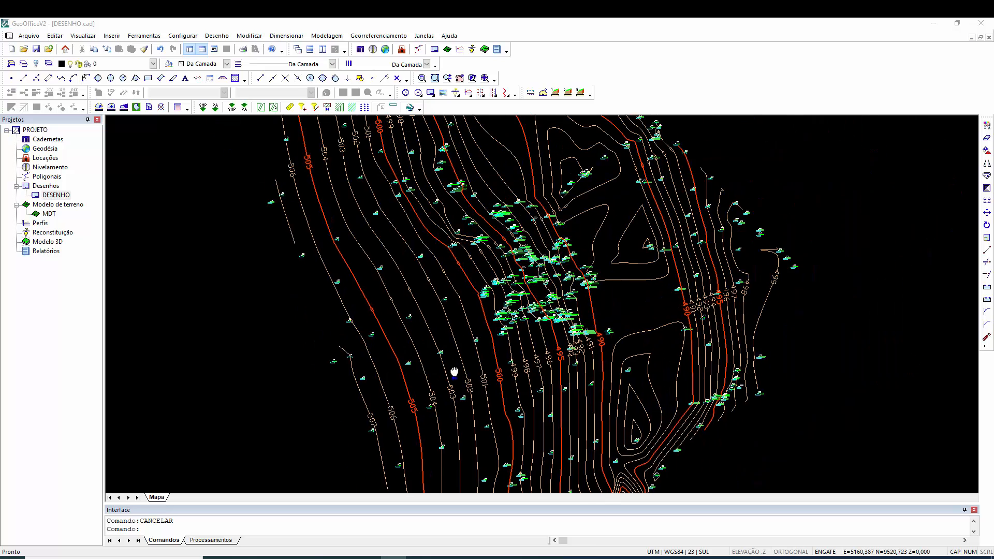
middle_drag(455, 357, 456, 364)
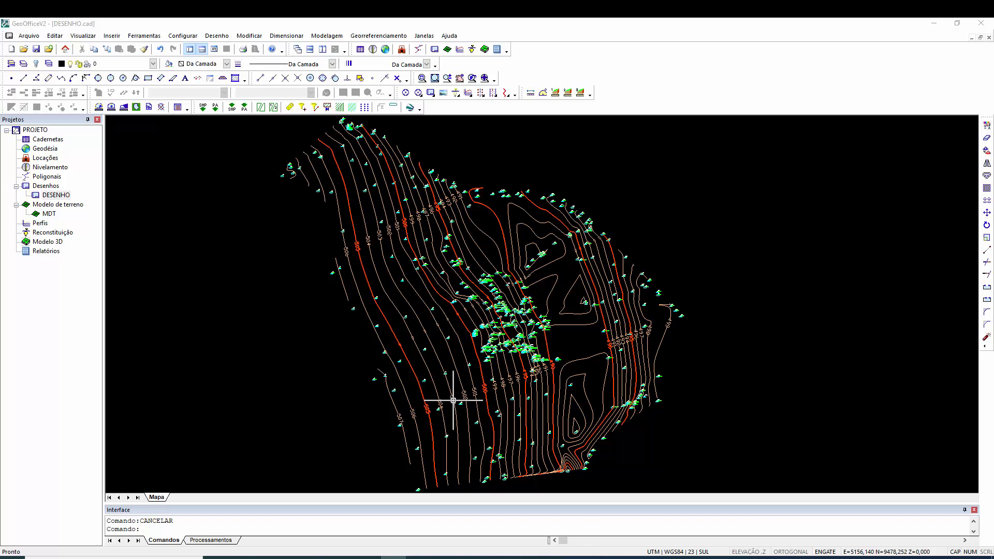
scroll(454, 399, down, 1)
scroll(455, 369, up, 3)
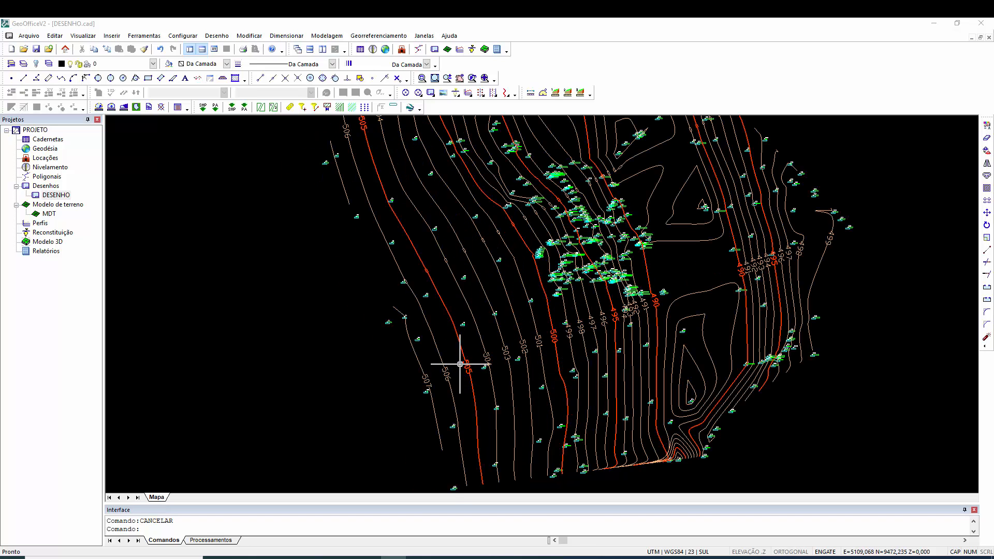
scroll(460, 364, down, 1)
scroll(423, 351, up, 3)
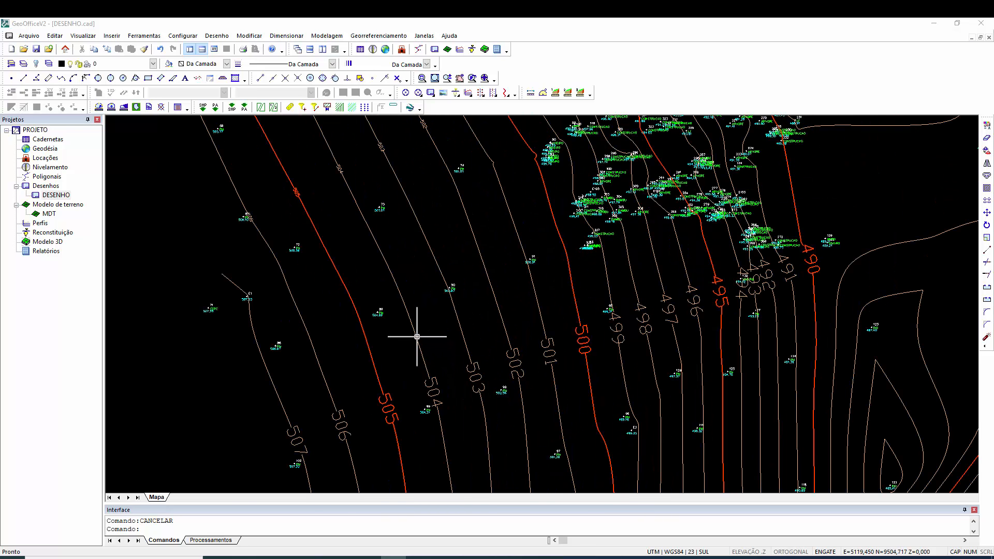
Step: Inspect the 504 contour spline's point X, Y and Z properties, then close the properties and clear the selection
click(416, 337)
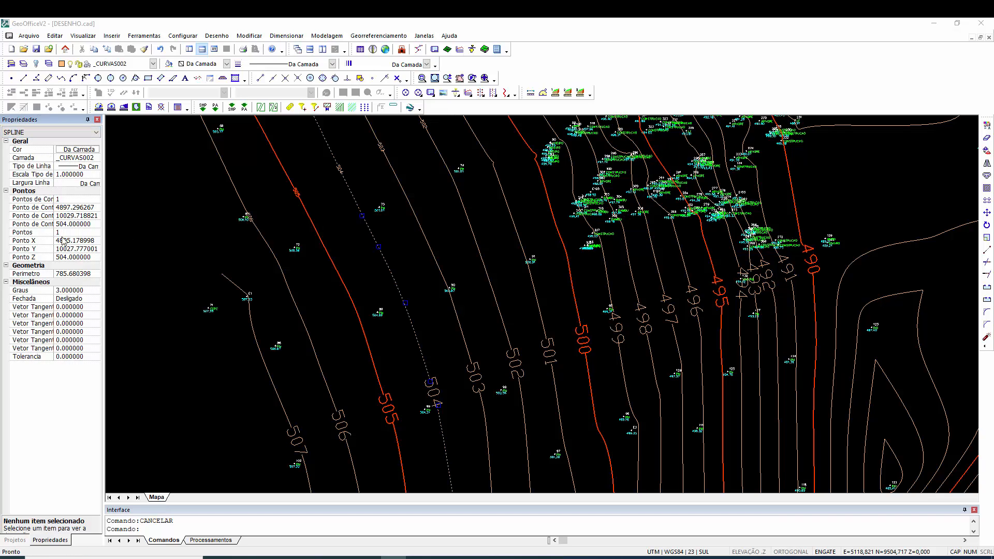
click(28, 241)
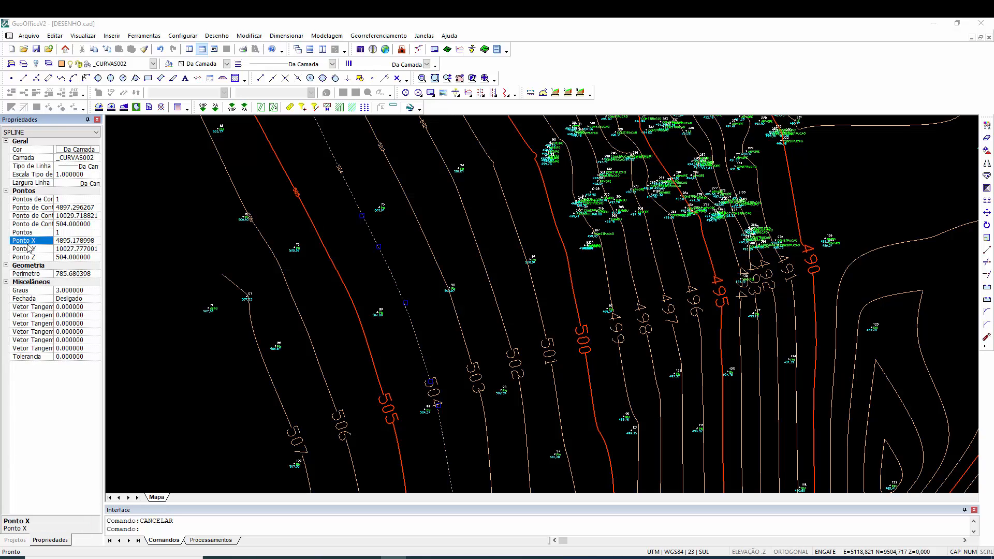
click(29, 249)
click(30, 257)
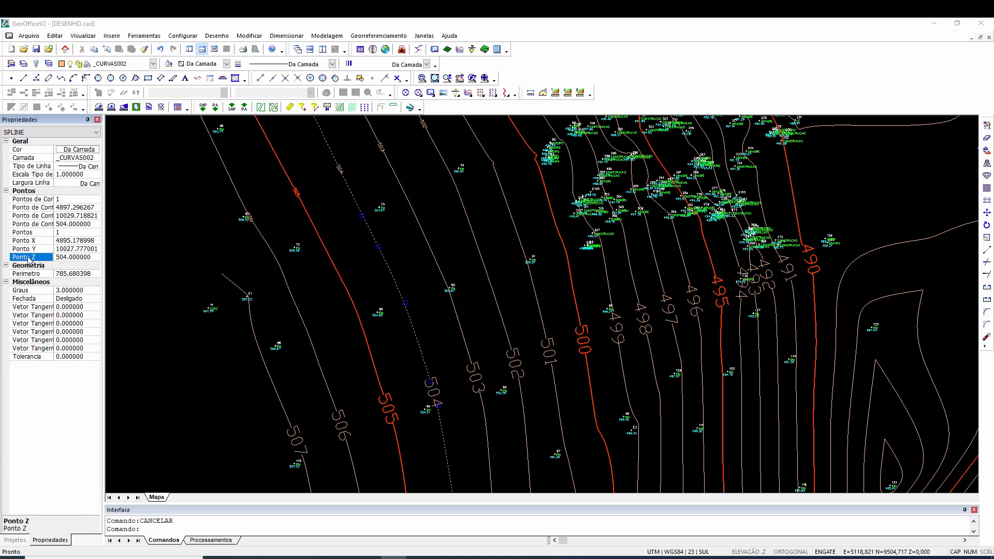
click(69, 258)
key(Escape)
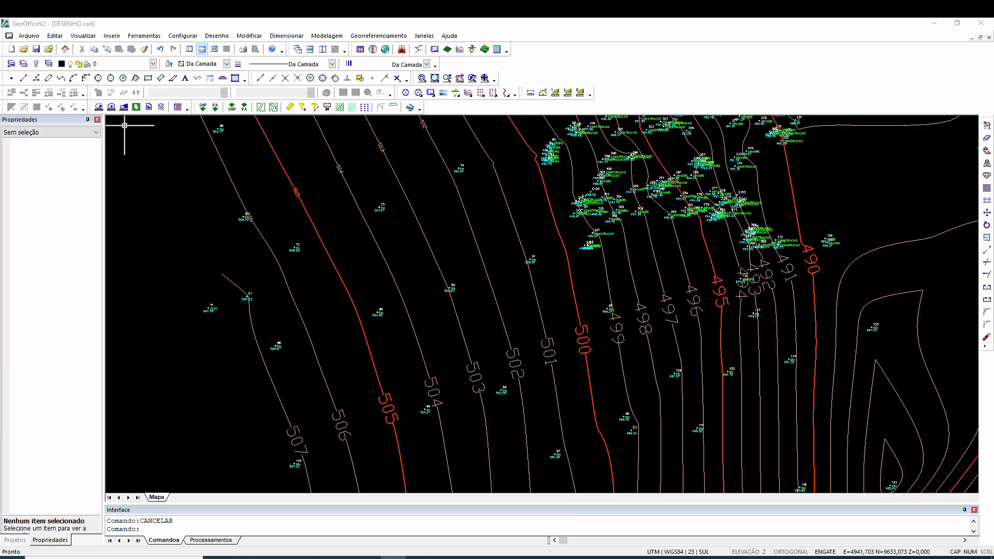
click(189, 49)
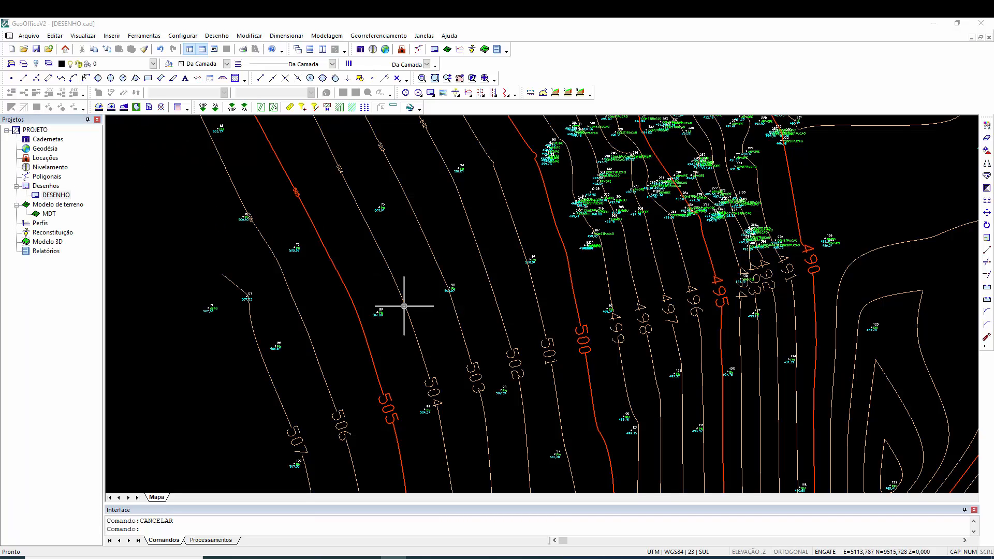
click(414, 326)
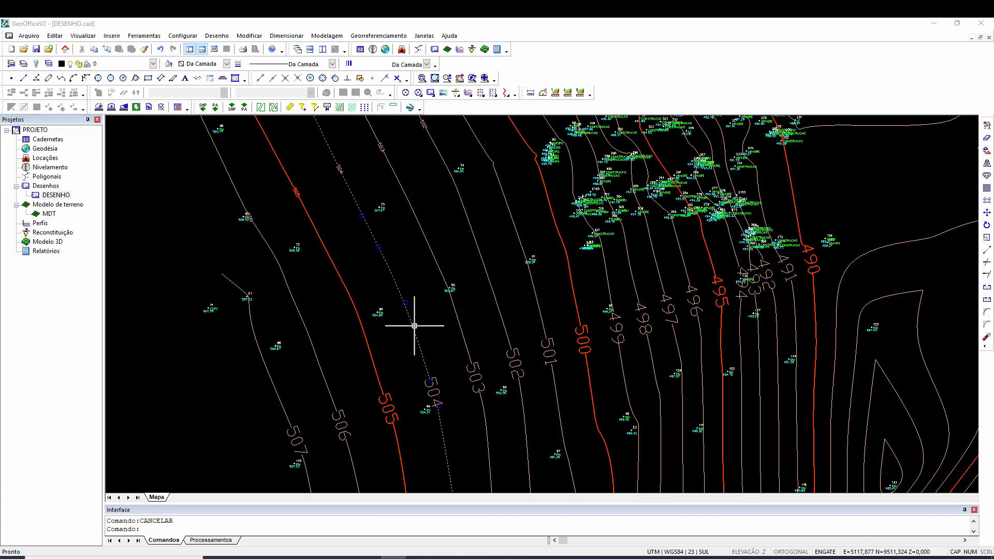
key(Escape)
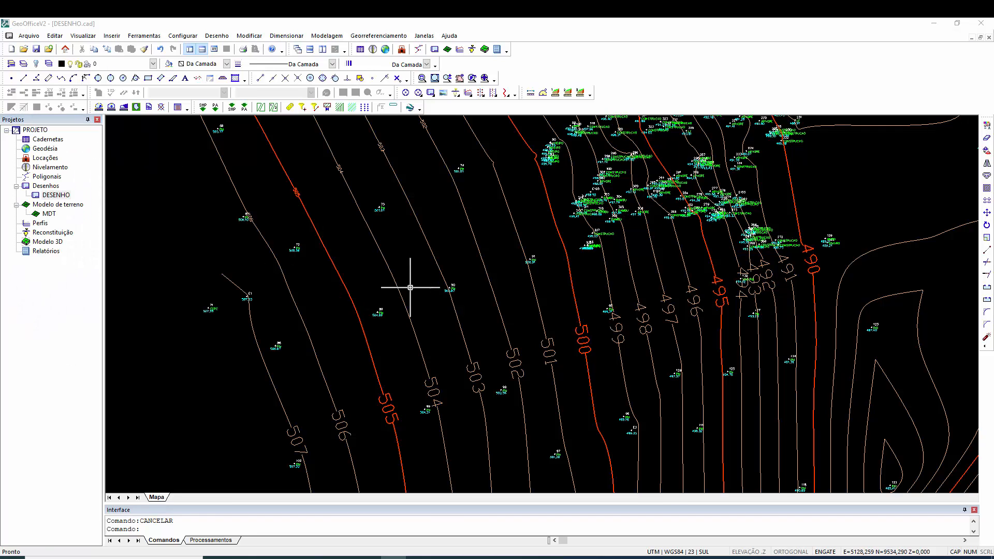
Step: Turn off the TOTAL layer to hide the topographic points, and fit the contour drawing in view
scroll(410, 287, down, 6)
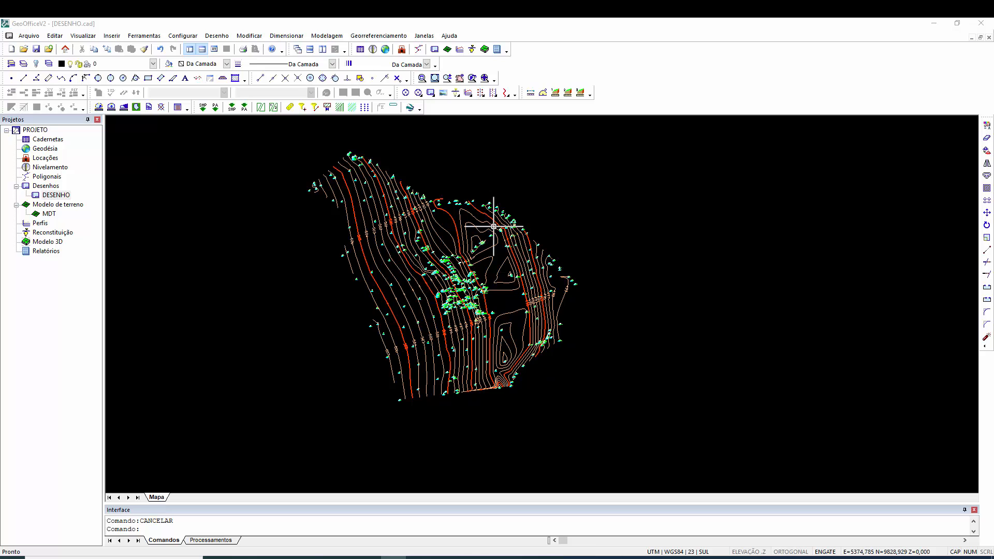
scroll(457, 305, up, 1)
middle_drag(444, 257, 465, 295)
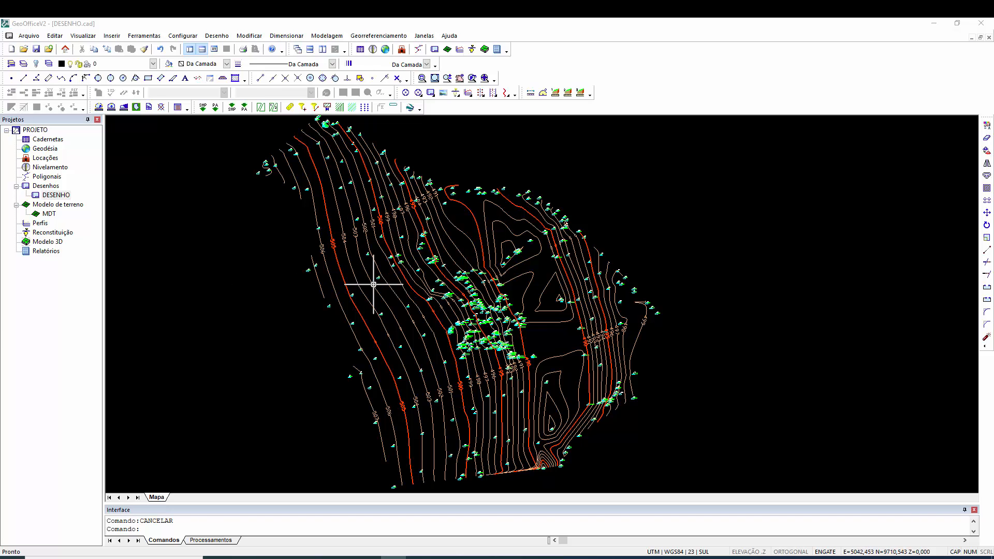
click(153, 63)
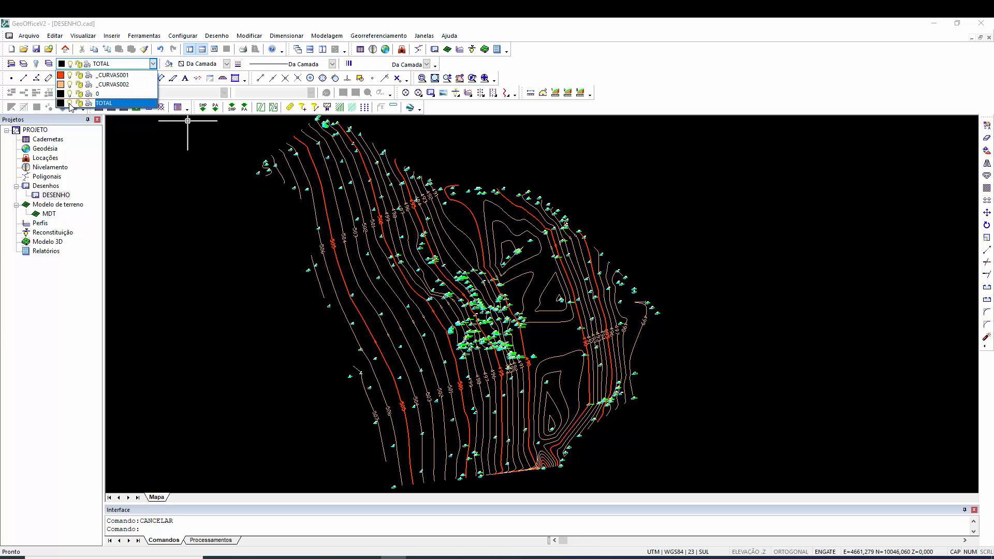
click(219, 269)
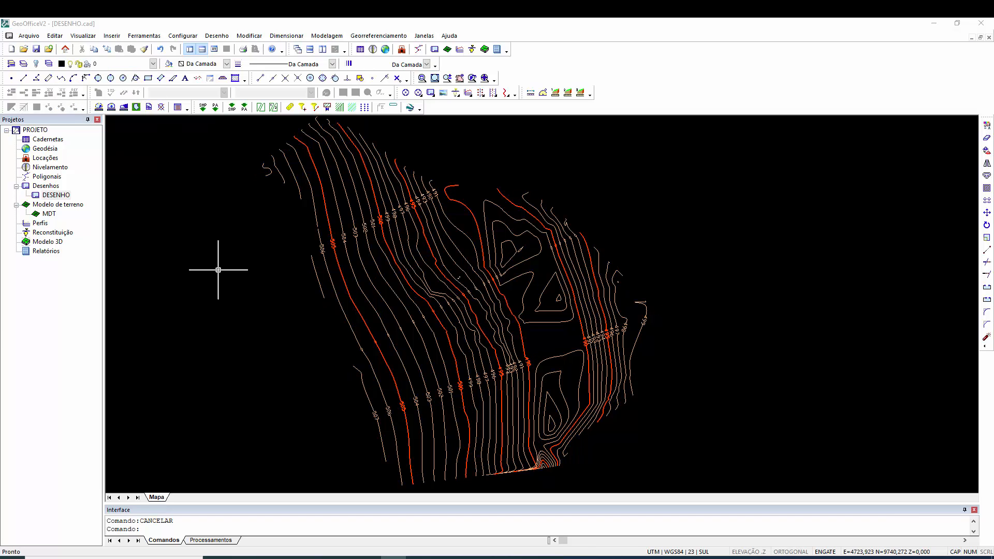
middle_click(243, 280)
middle_click(243, 280)
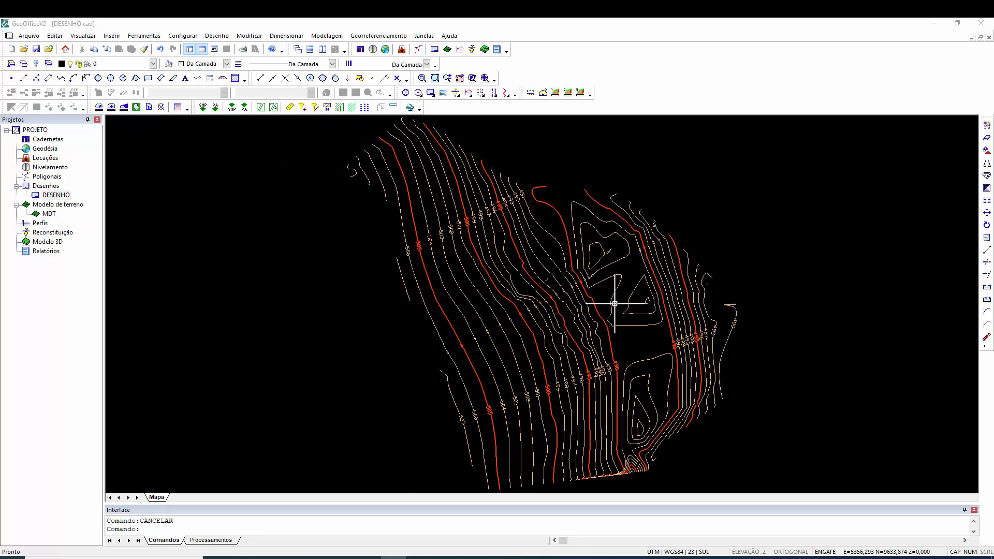
Step: Create topographic points every 20 units along the 505 contour line with the Medida point command
scroll(467, 278, down, 2)
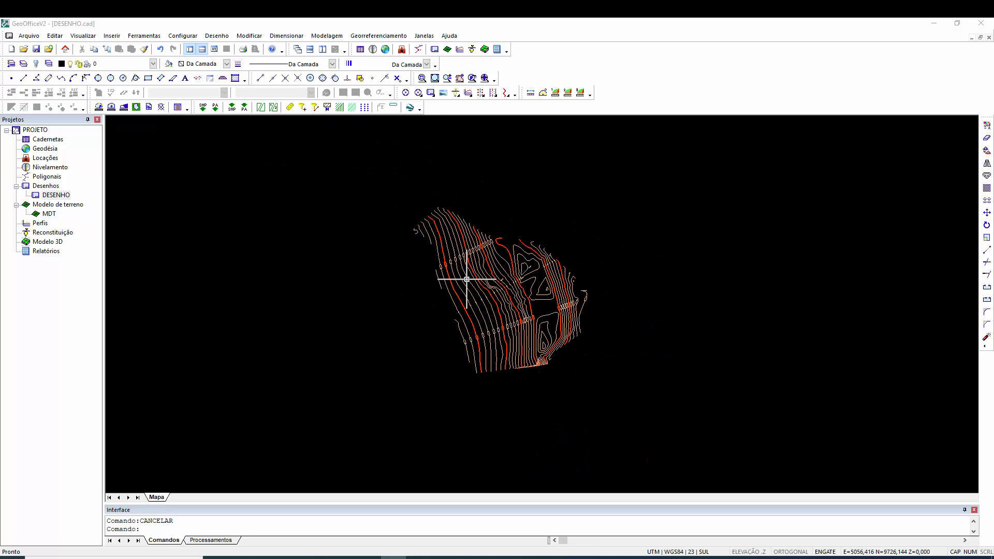
middle_drag(497, 285, 469, 305)
scroll(470, 305, up, 1)
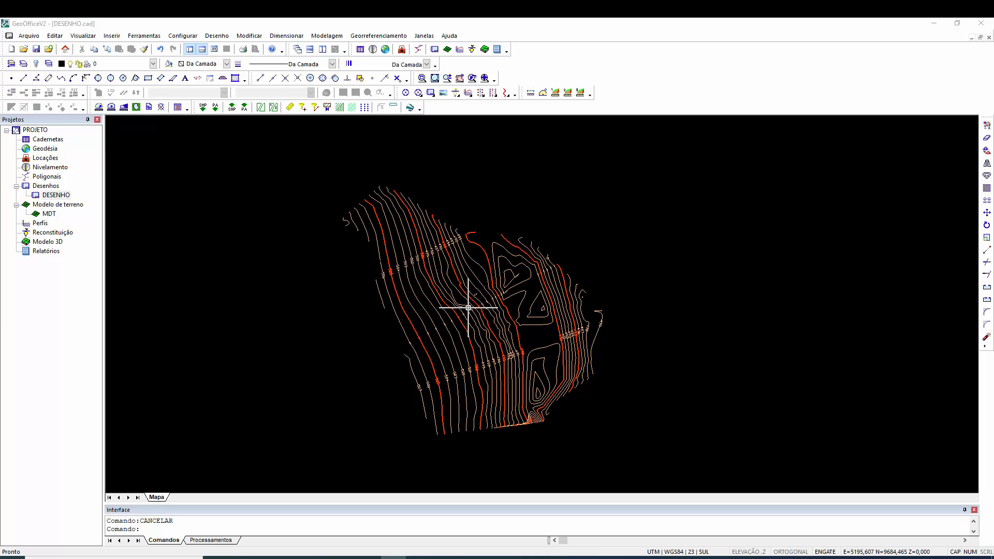
middle_drag(474, 297, 464, 307)
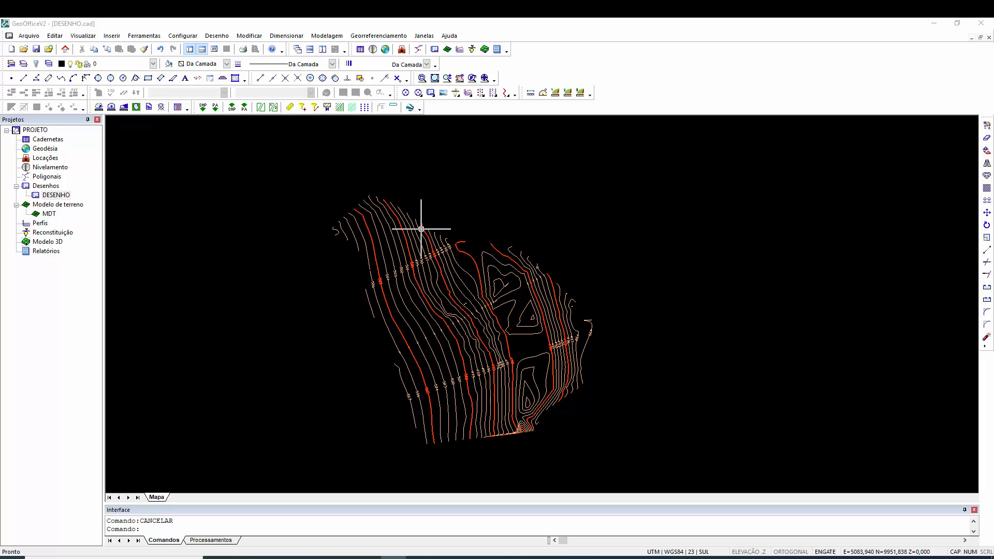
click(217, 36)
mouse_move(236, 88)
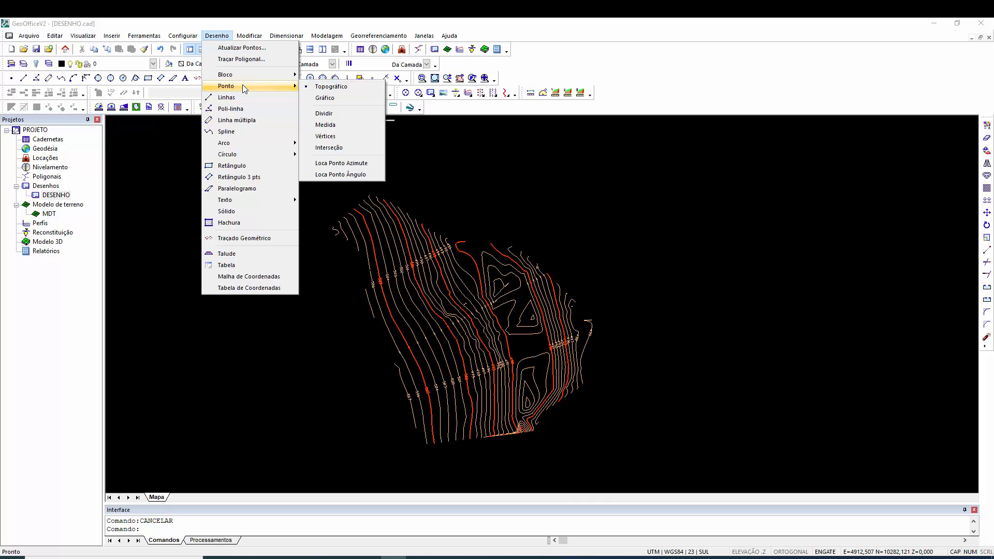
click(326, 125)
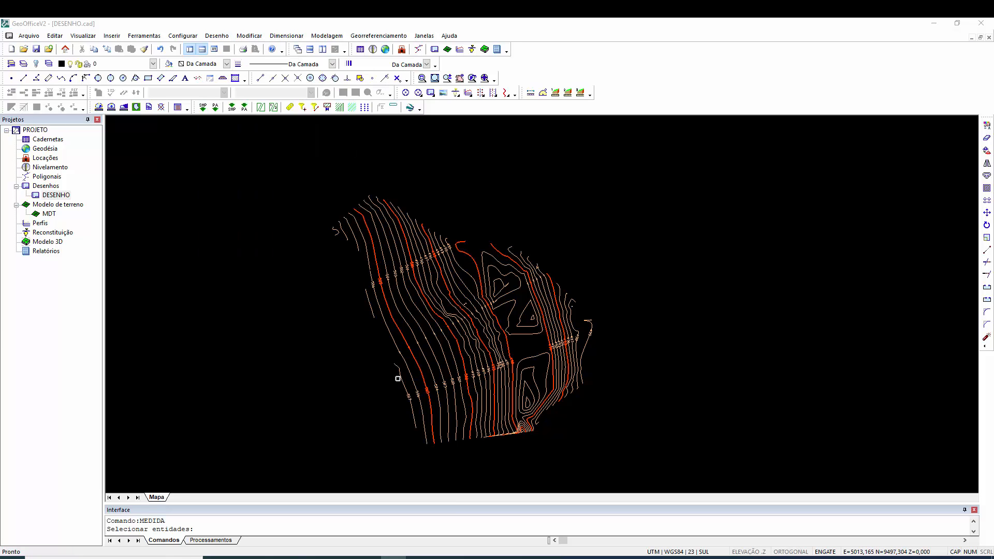
middle_drag(399, 377, 388, 337)
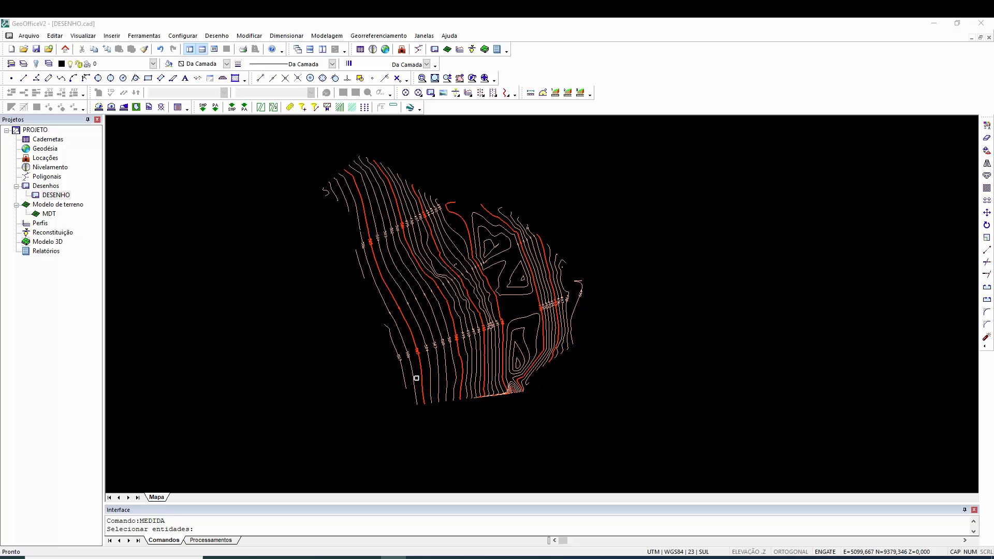
scroll(414, 379, up, 2)
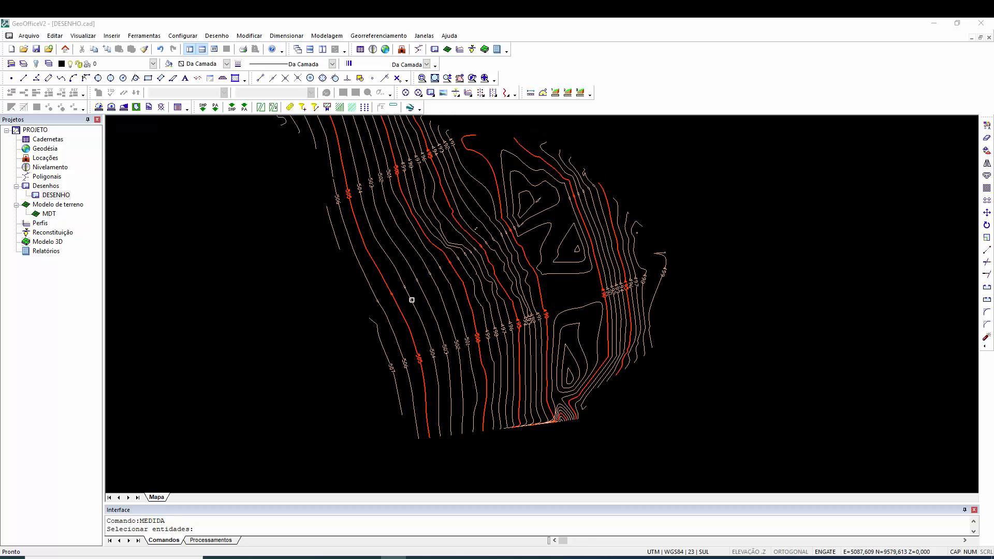
click(405, 318)
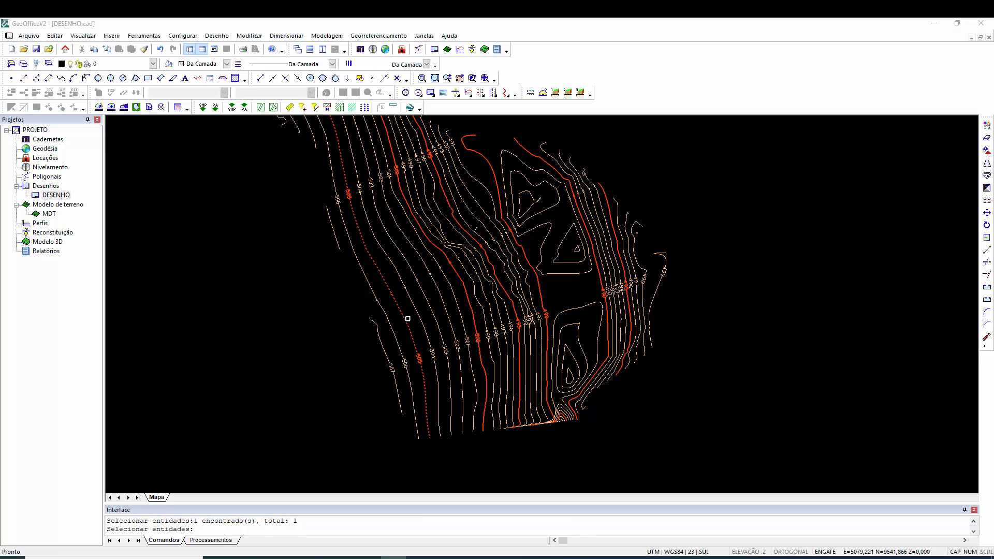
key(Return)
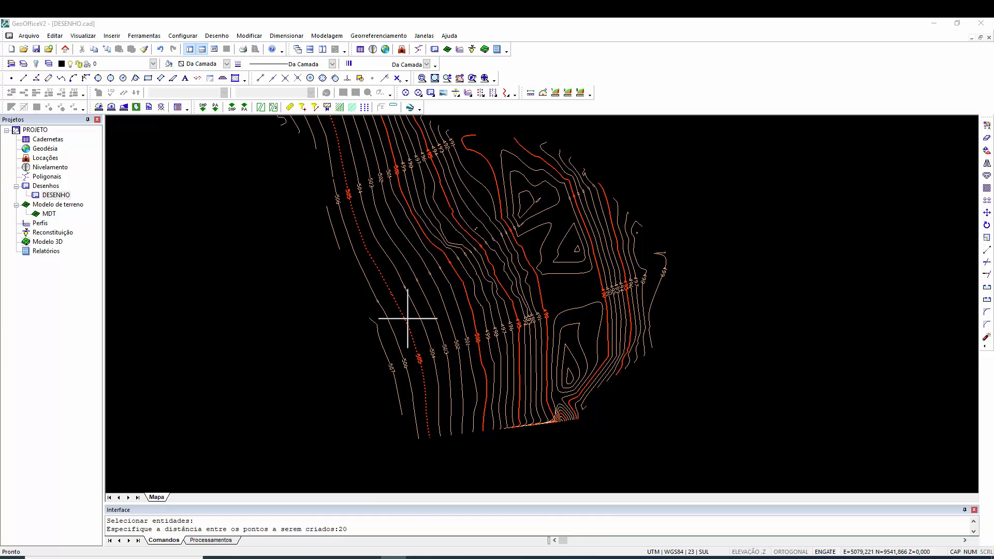
key(Return)
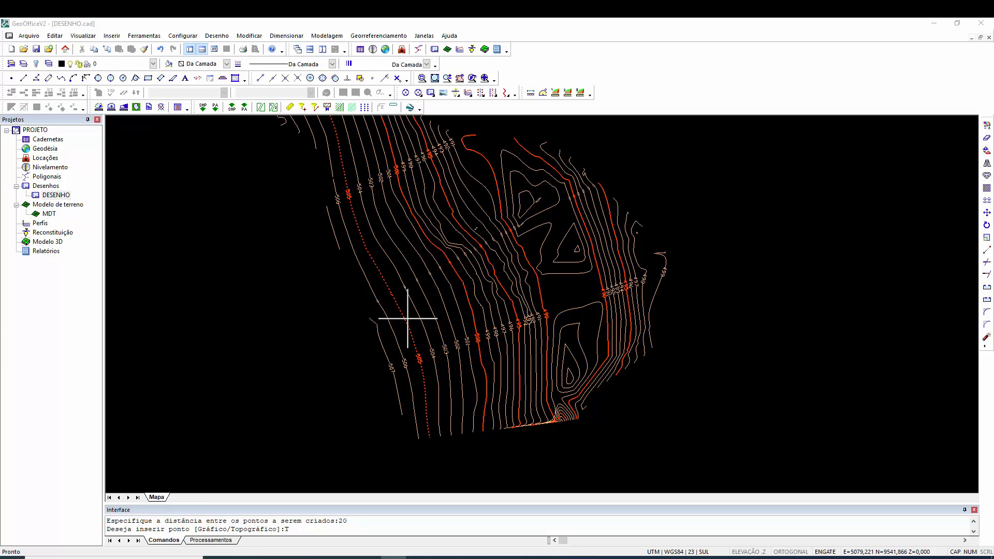
key(Return)
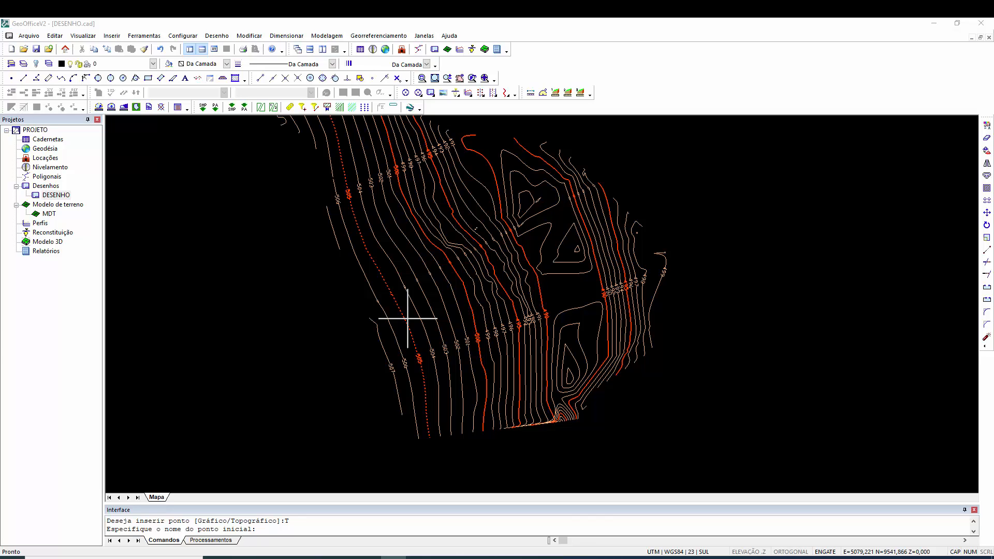
key(Return)
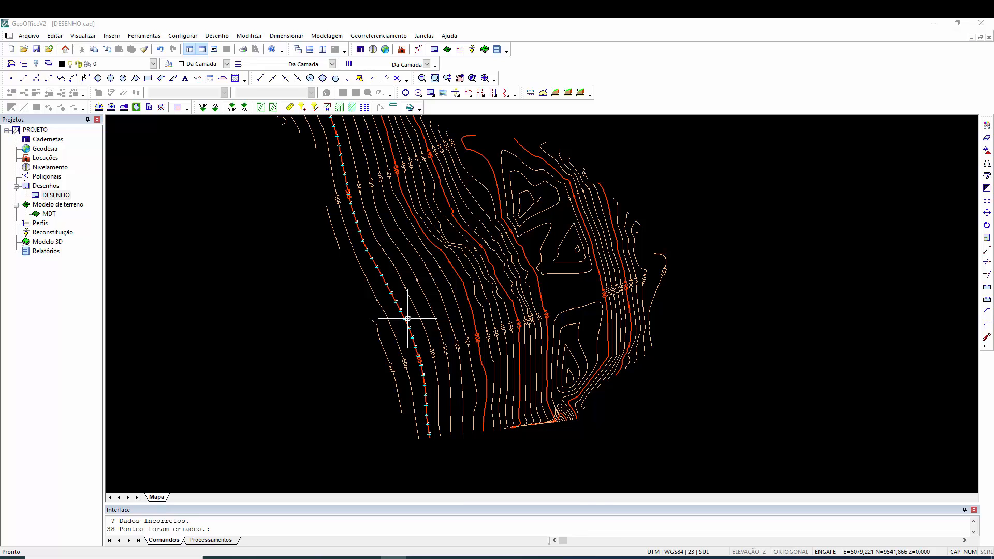
Step: Inspect the point names and elevations along the 505 contour line, then undo the creation of those points
scroll(407, 319, up, 10)
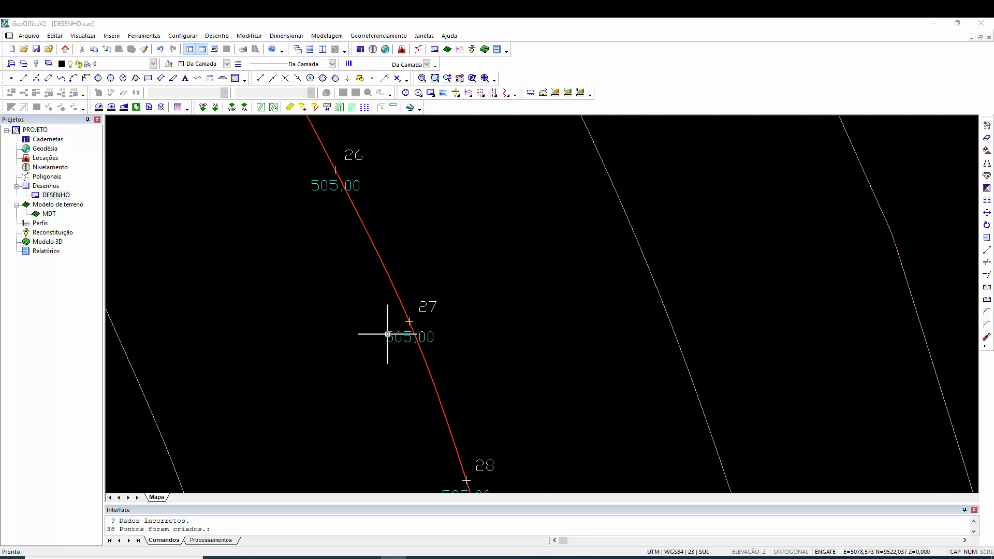
scroll(356, 228, down, 2)
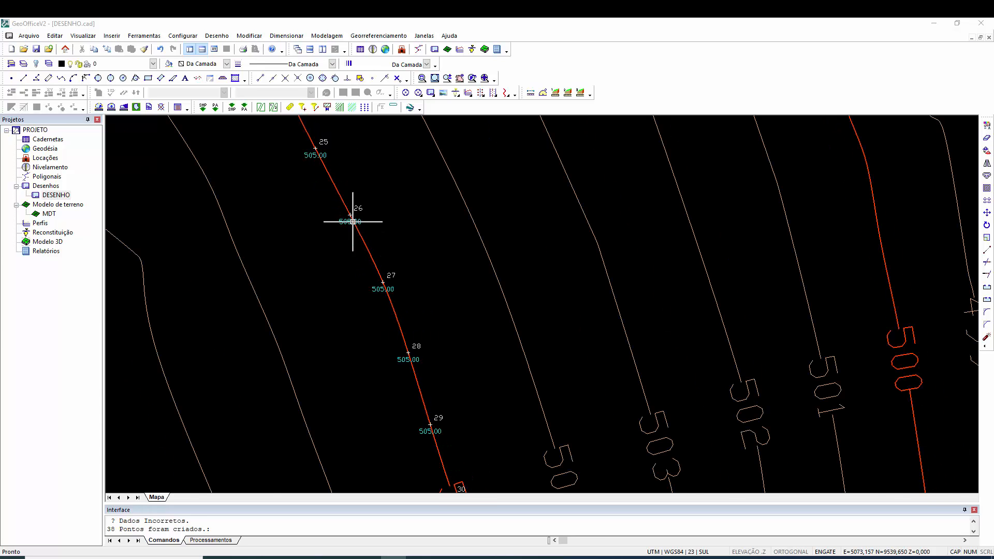
middle_drag(355, 217, 412, 343)
scroll(389, 305, down, 3)
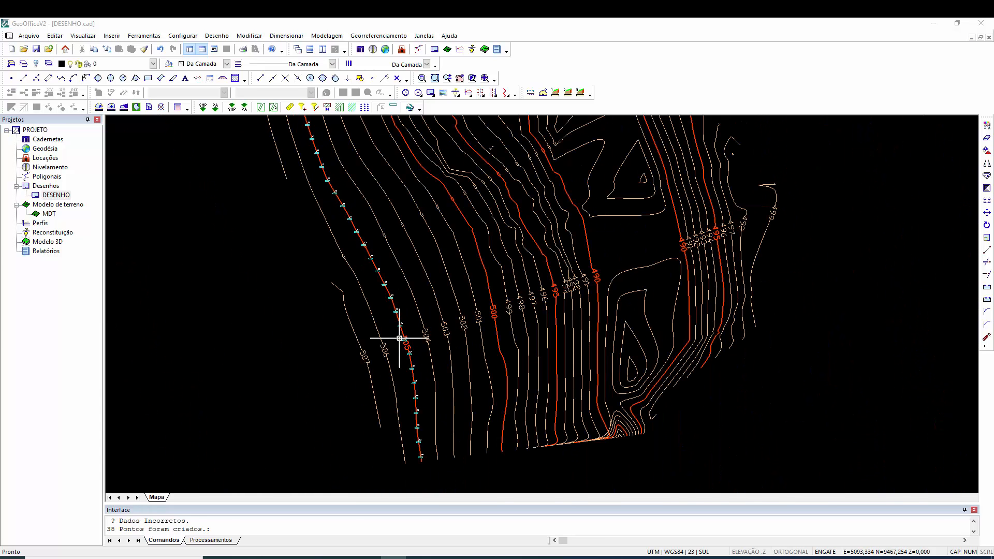
scroll(390, 307, up, 3)
scroll(390, 307, down, 6)
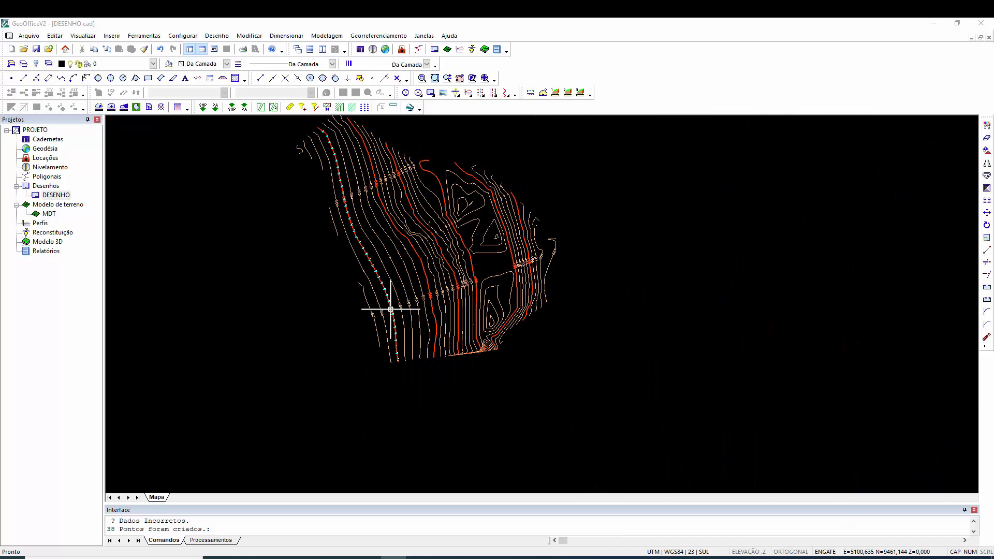
middle_drag(390, 300, 402, 355)
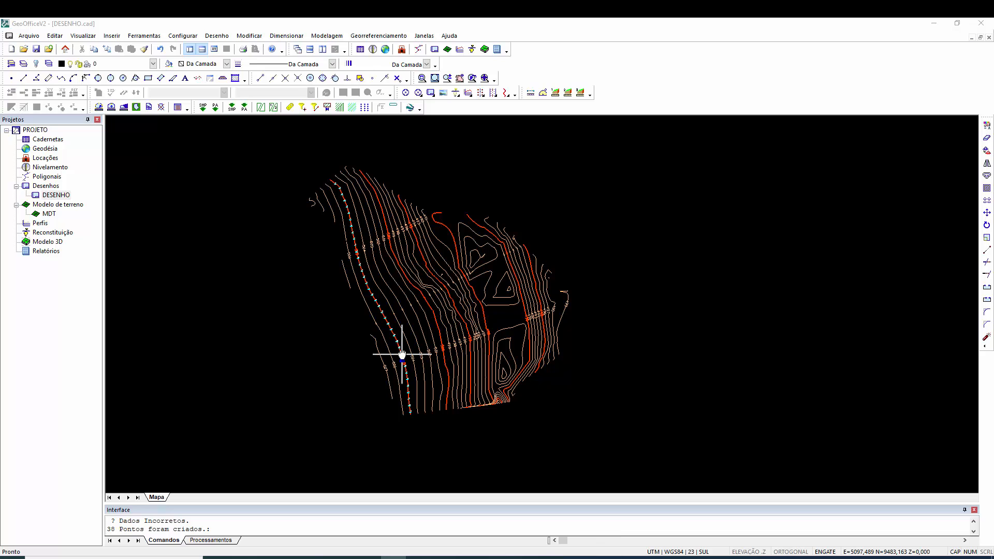
scroll(401, 355, up, 2)
scroll(402, 355, down, 3)
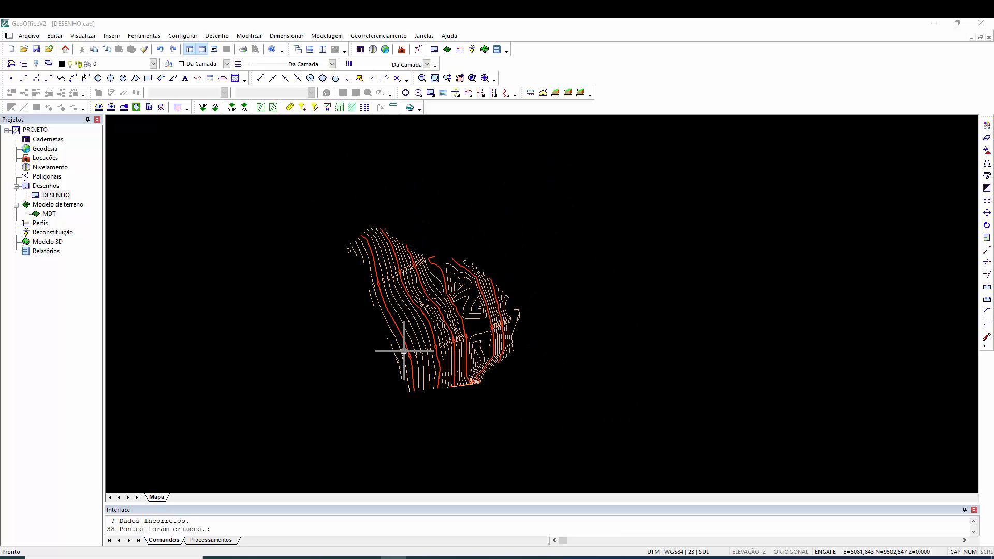
Step: Create topographic points every 20 units along all the contour lines with the Medida point command, naming the initial point 1
scroll(418, 348, up, 2)
middle_drag(419, 340, 420, 347)
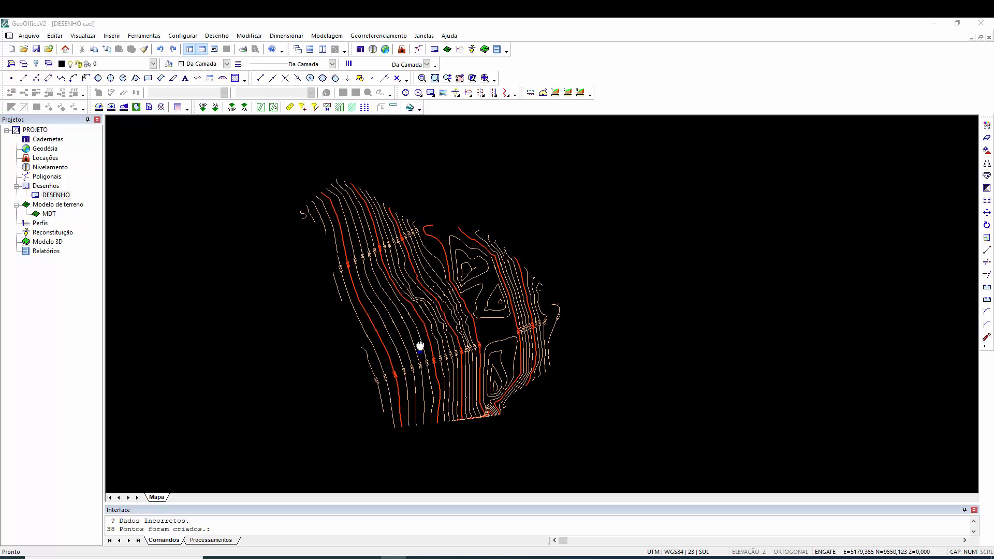
click(216, 35)
mouse_move(266, 85)
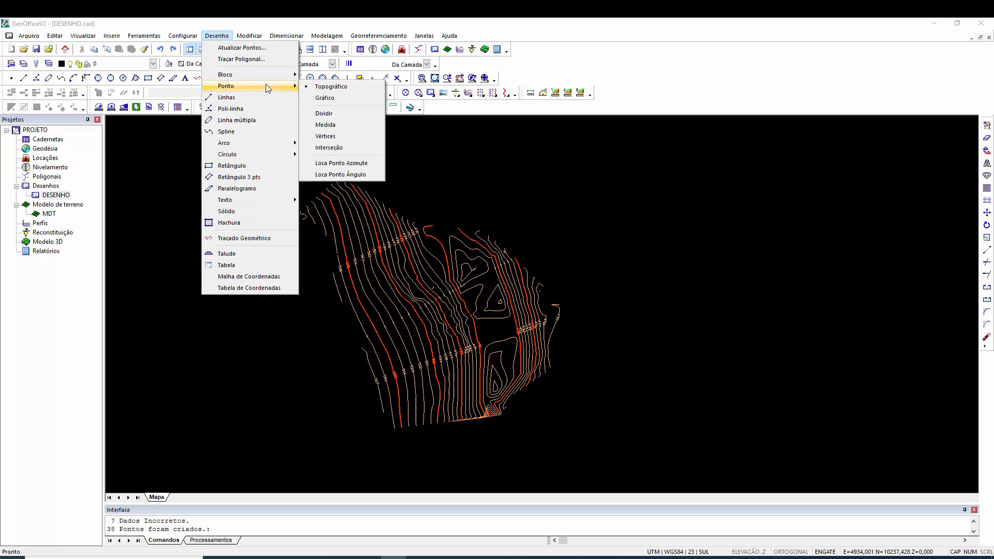
click(325, 125)
click(688, 461)
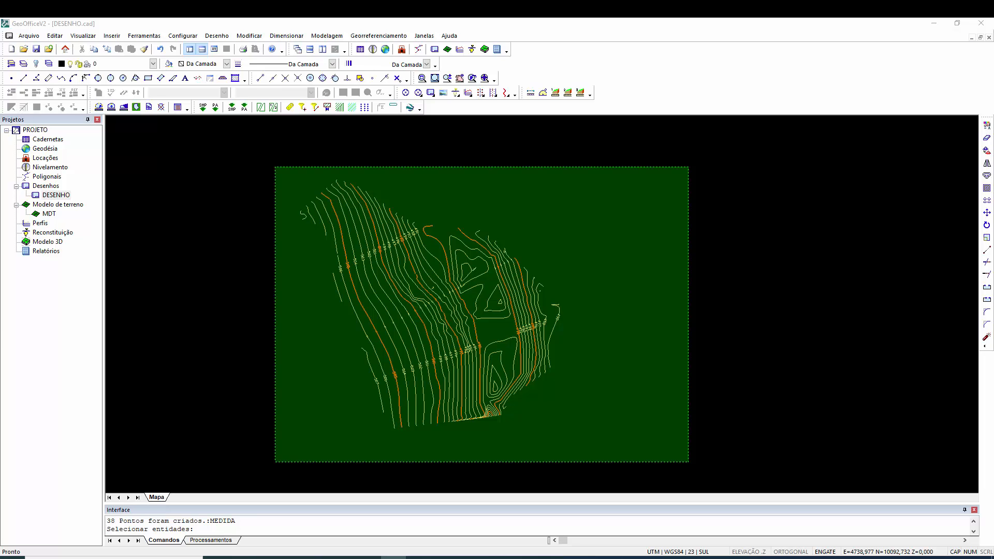
click(274, 167)
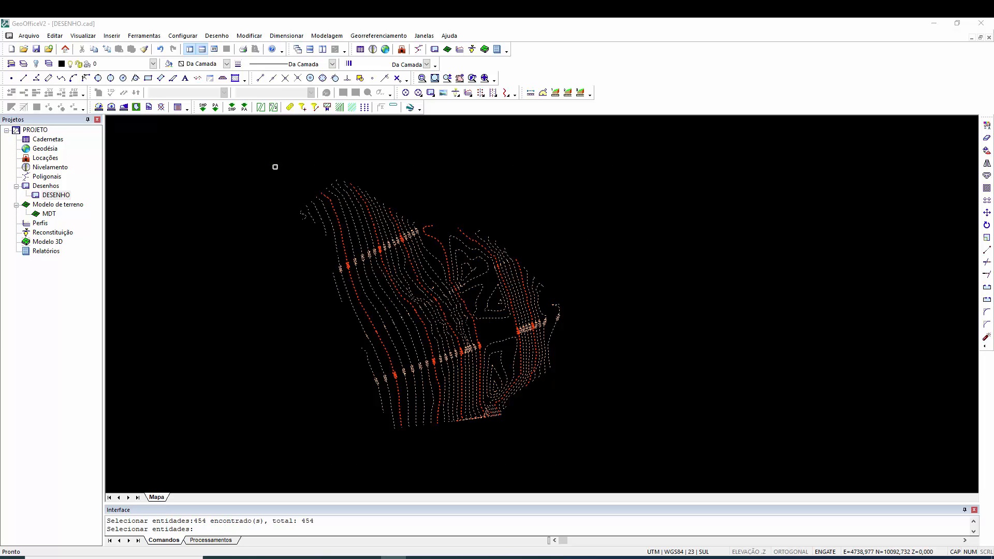
key(Return)
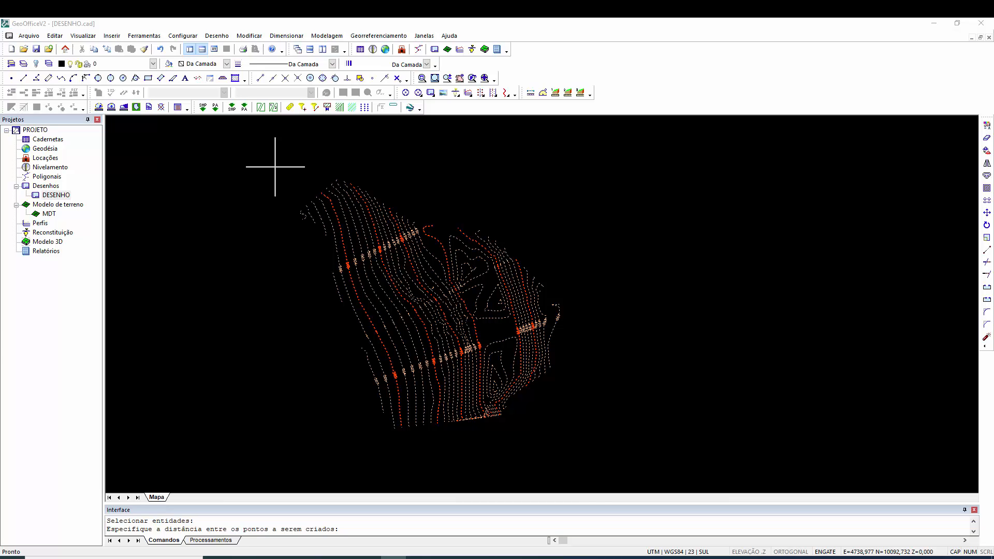
text(20)
key(Return)
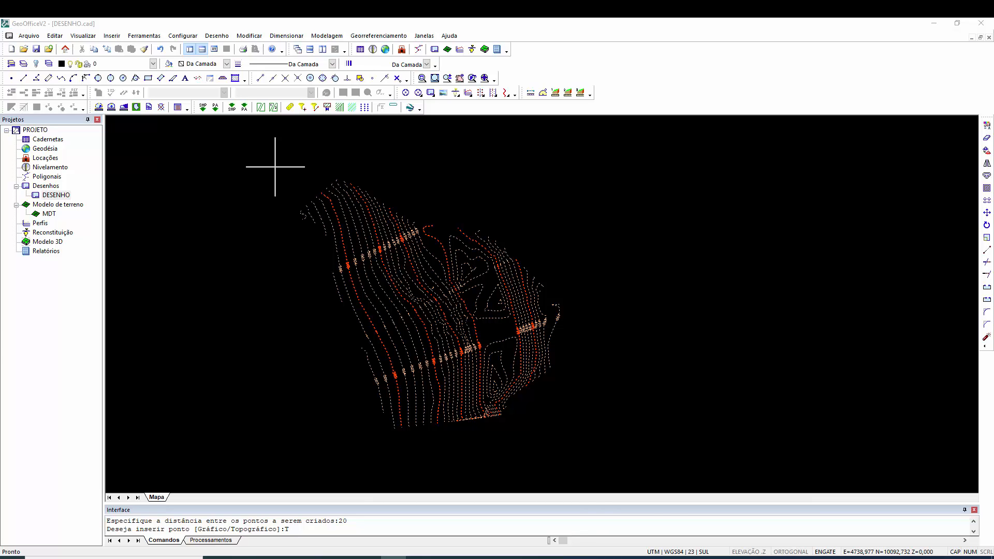
key(Return)
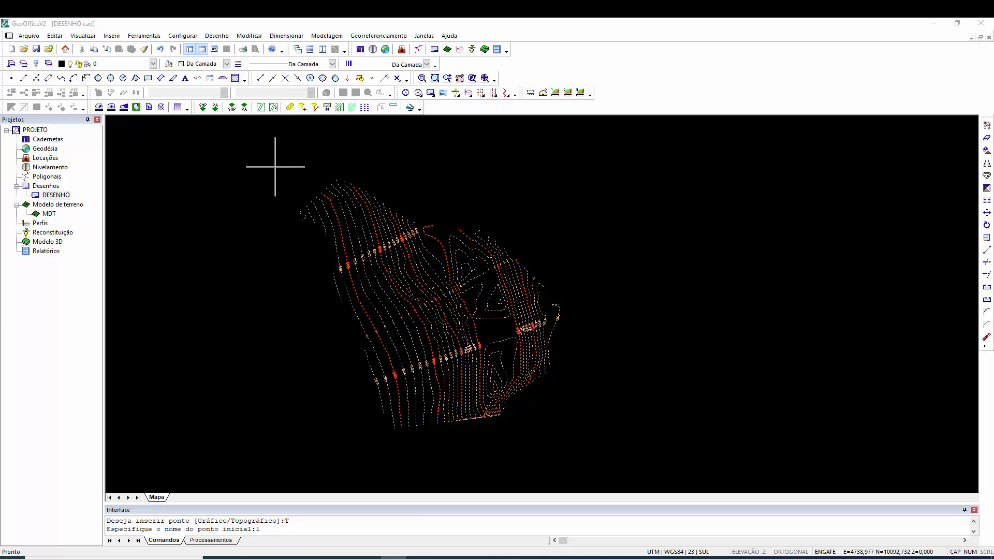
key(Return)
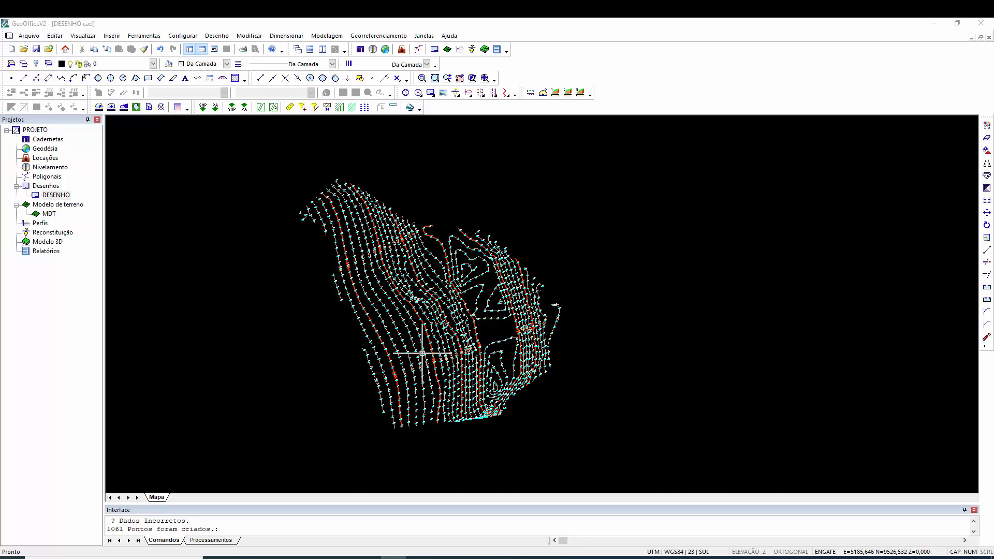
Step: Inspect the names and elevations of the points across all contour lines, then undo the creation of those points
scroll(420, 353, up, 5)
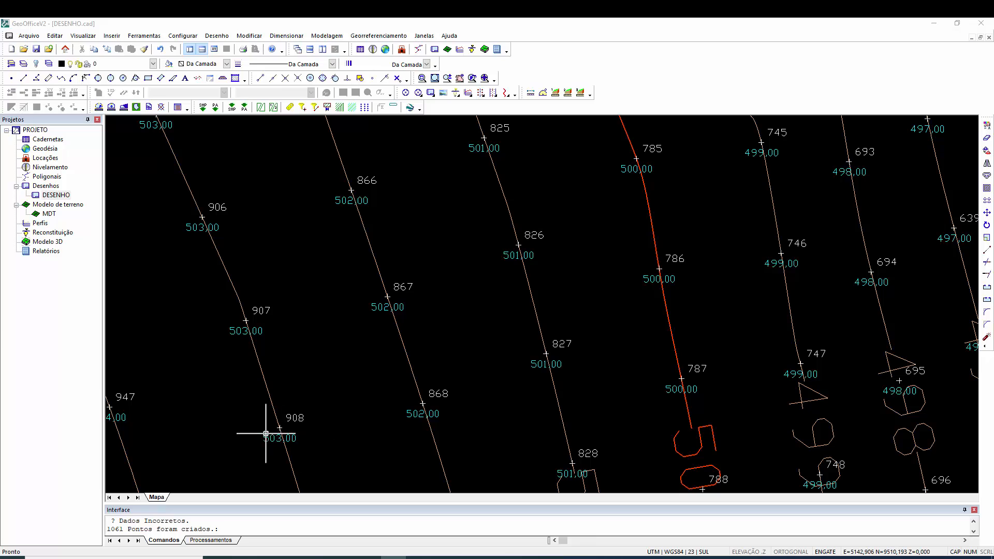
scroll(466, 370, down, 8)
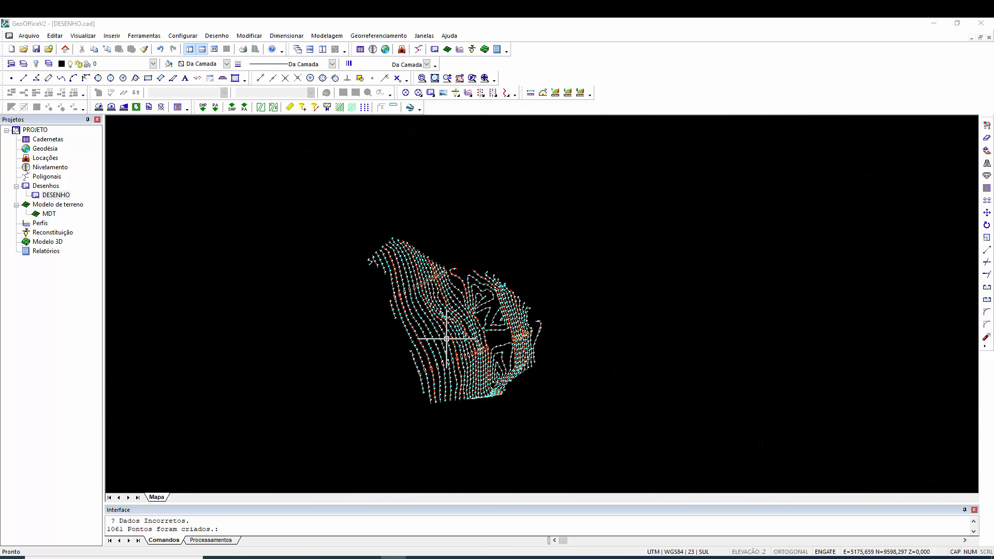
scroll(459, 355, up, 2)
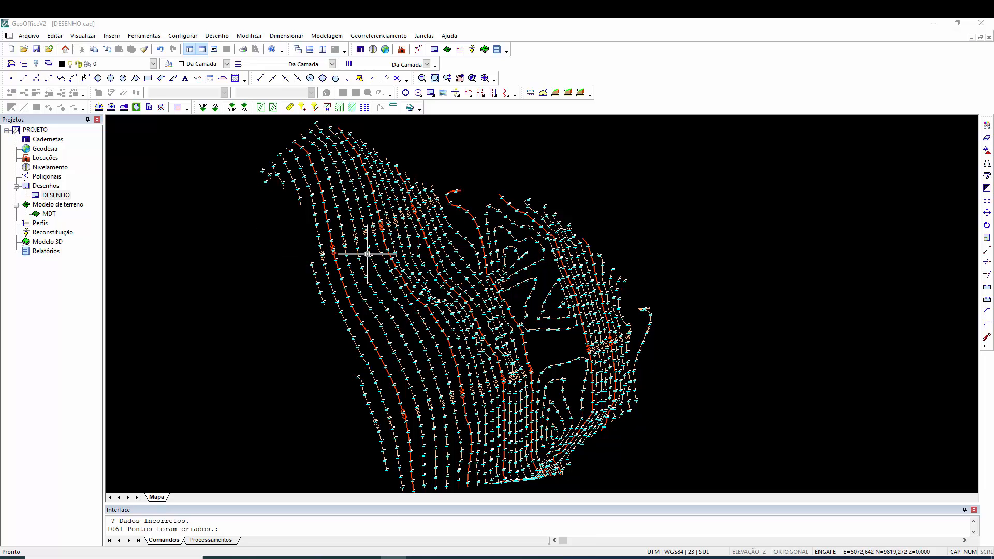
scroll(483, 297, down, 2)
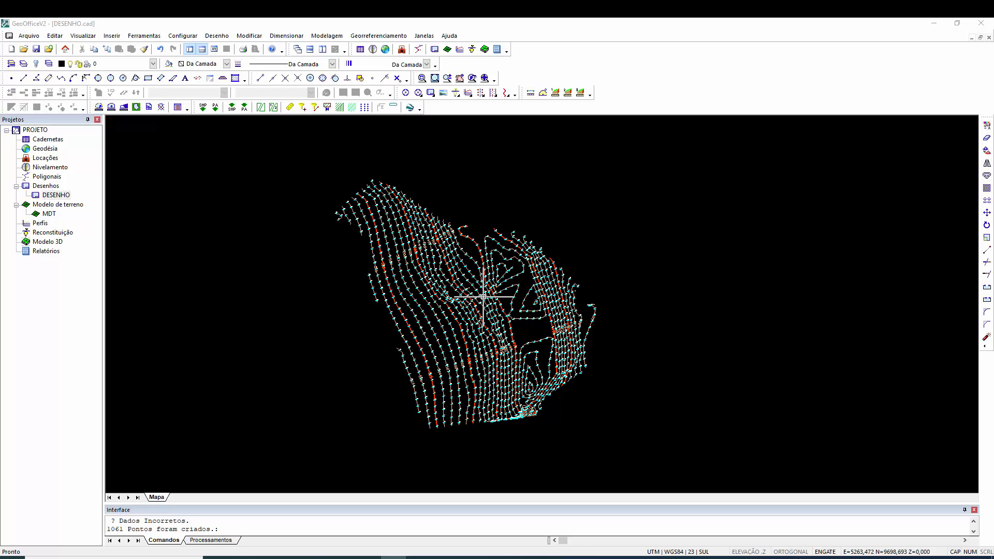
key(ctrl+z)
Step: Create a new layer named PONTOS GRAFIOCOS, keeping its default colour, line type and thickness
middle_drag(441, 296, 458, 297)
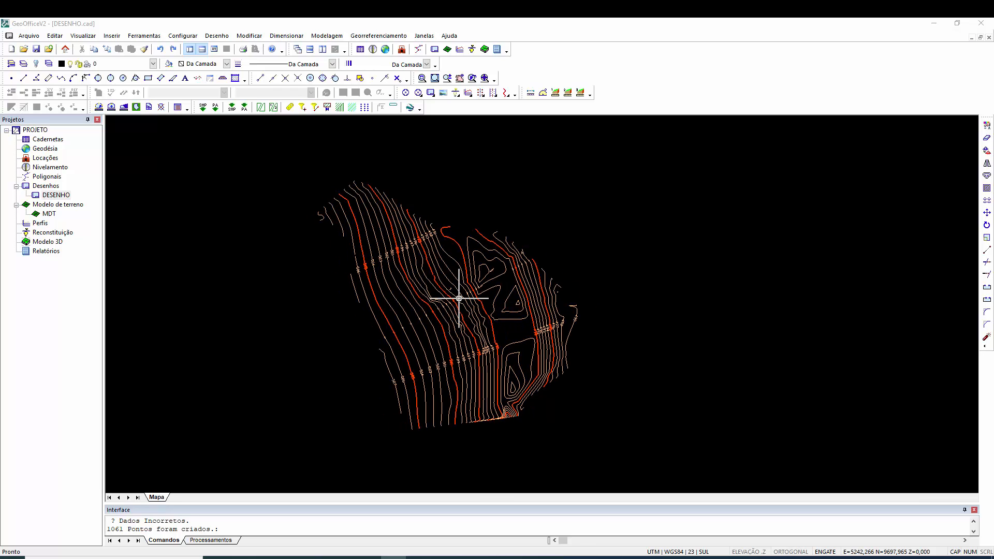
scroll(452, 312, up, 2)
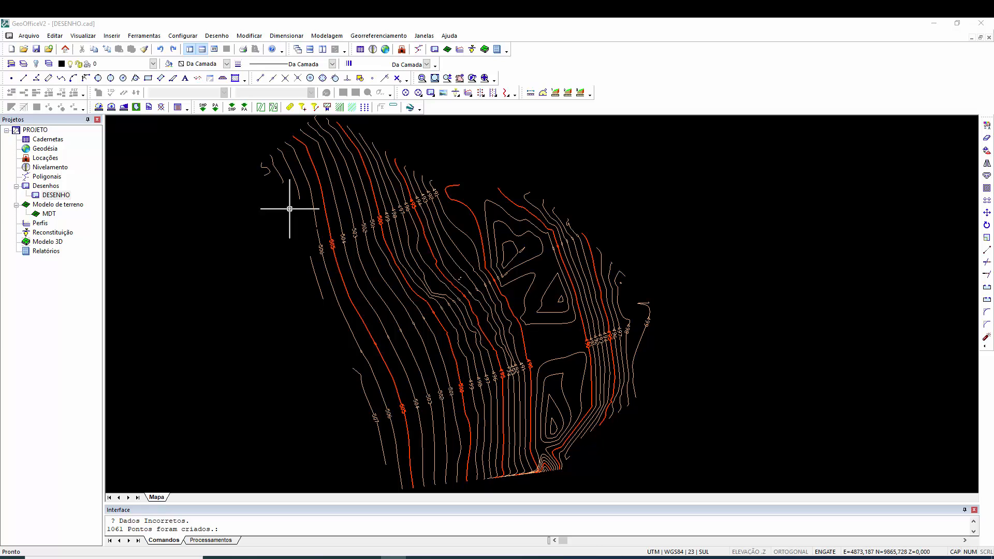
click(49, 64)
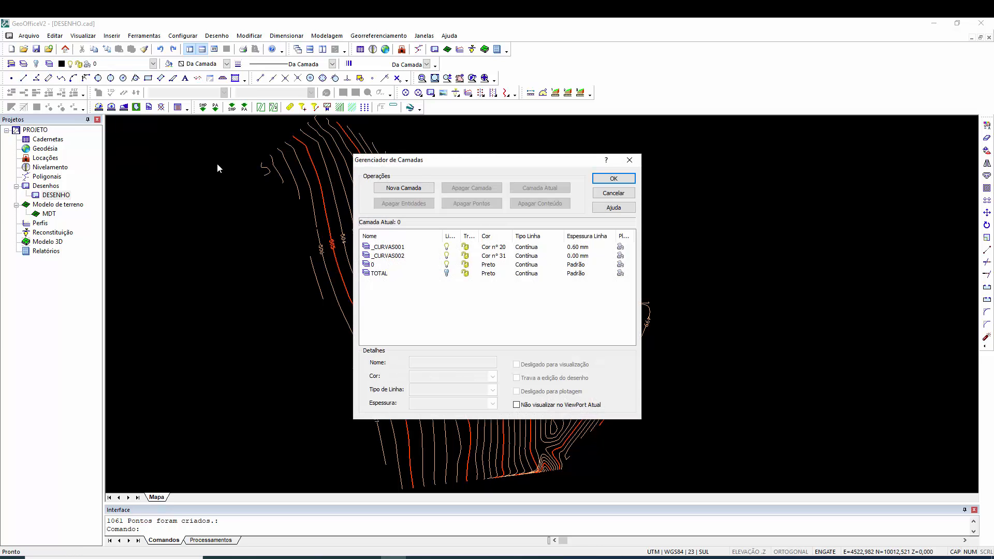
click(414, 189)
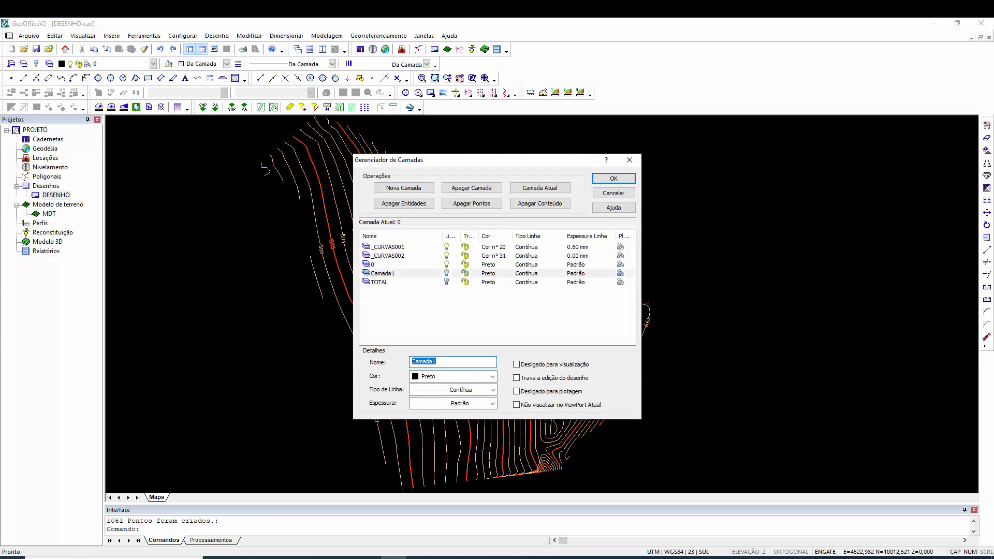
text(PONTOS GRAFIOCOS)
click(611, 179)
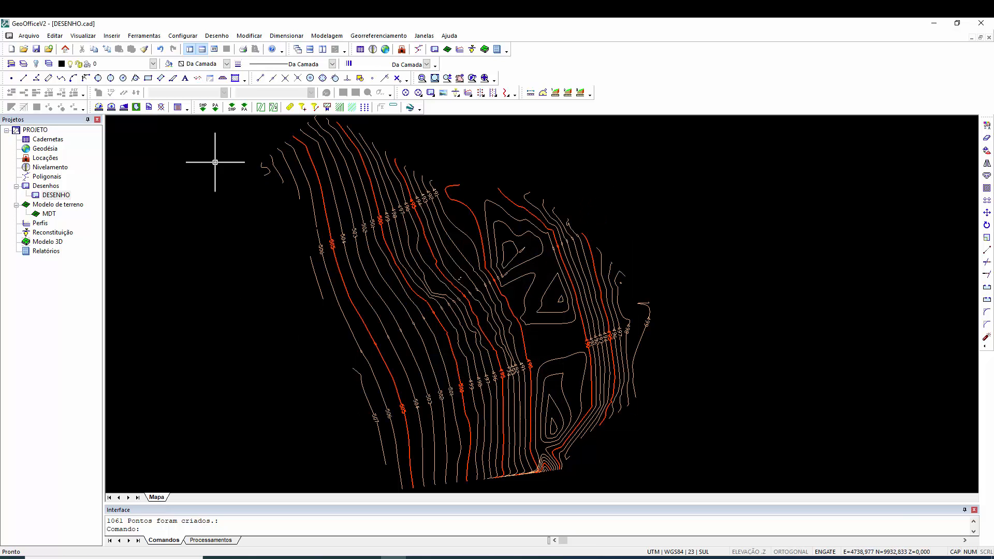
Step: Make PONTOS GRAFICOS the current layer
click(154, 64)
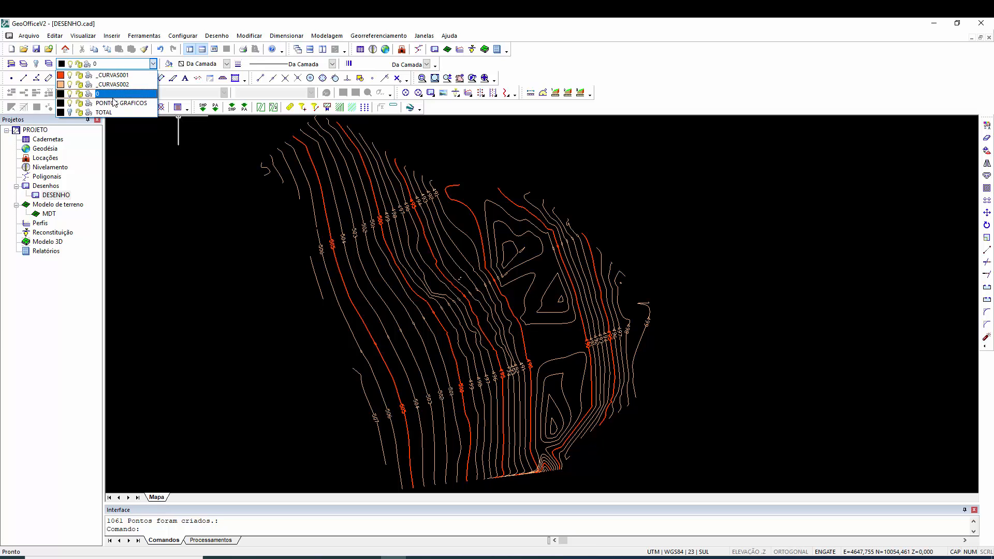
click(118, 103)
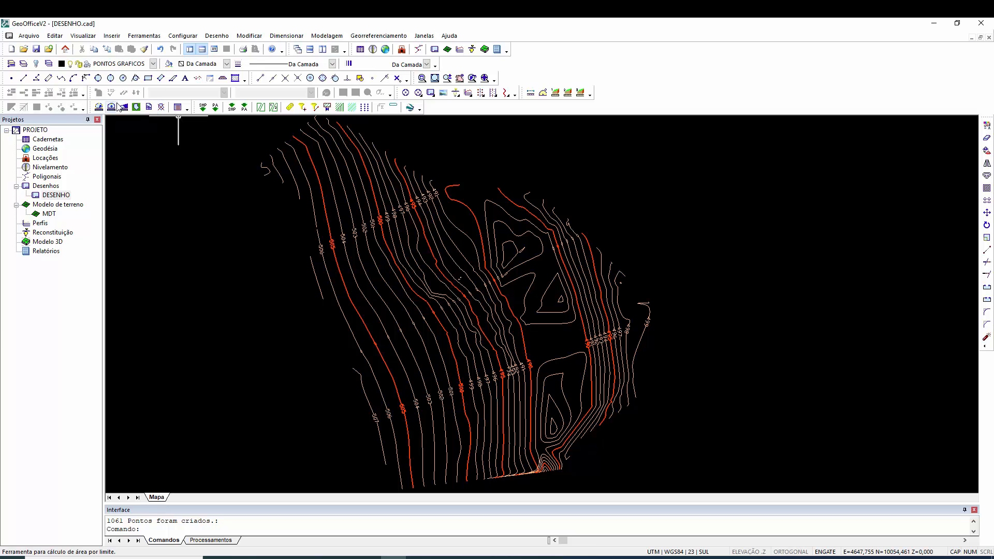
scroll(416, 253, down, 2)
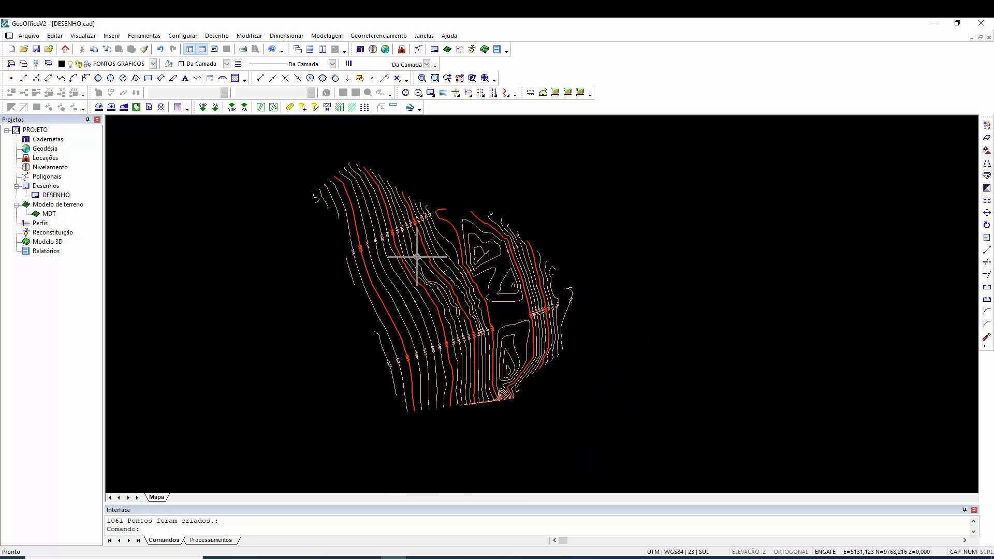
Step: Create topographic points every 20 units along all the contour lines with the Medida point command, naming the initial point 1
click(215, 36)
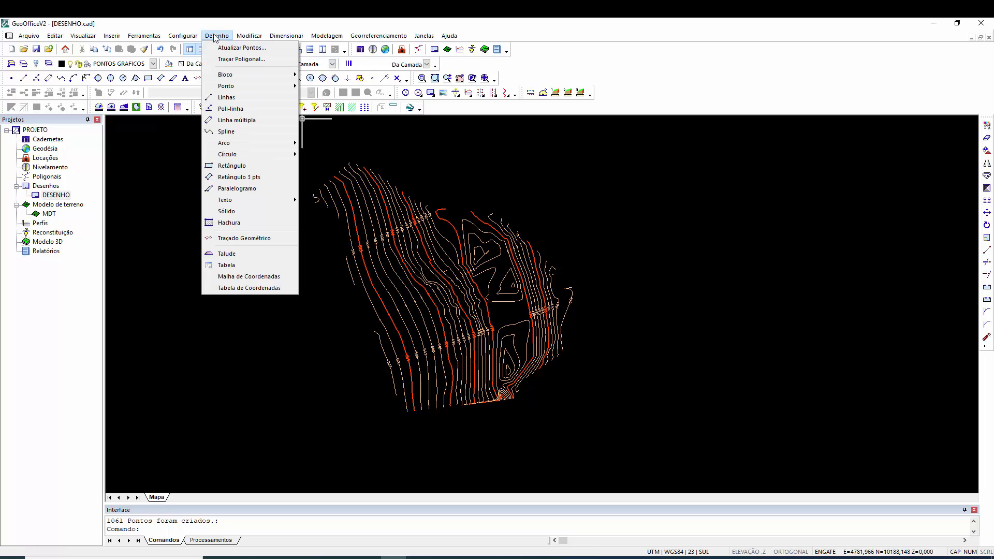
click(216, 36)
click(215, 35)
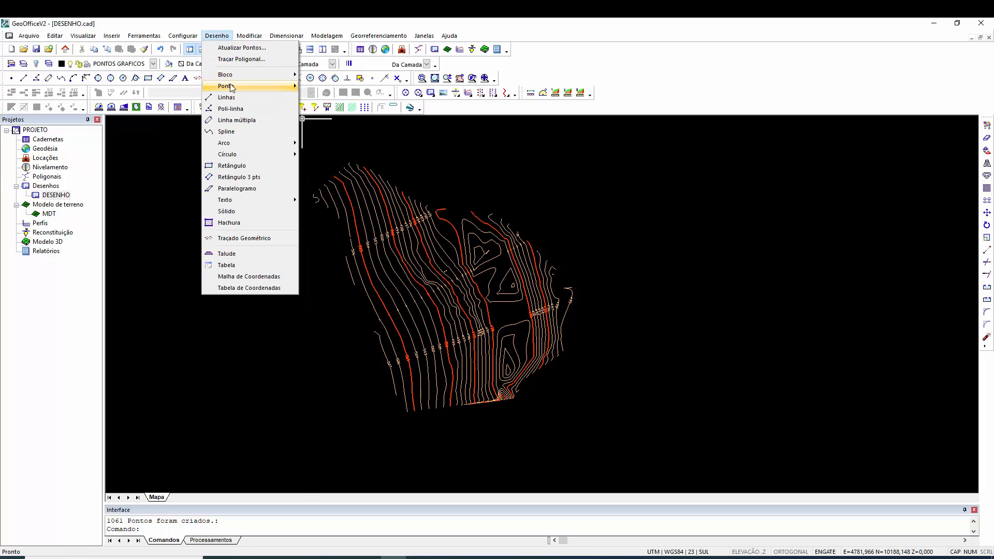
mouse_move(231, 87)
click(332, 127)
click(647, 447)
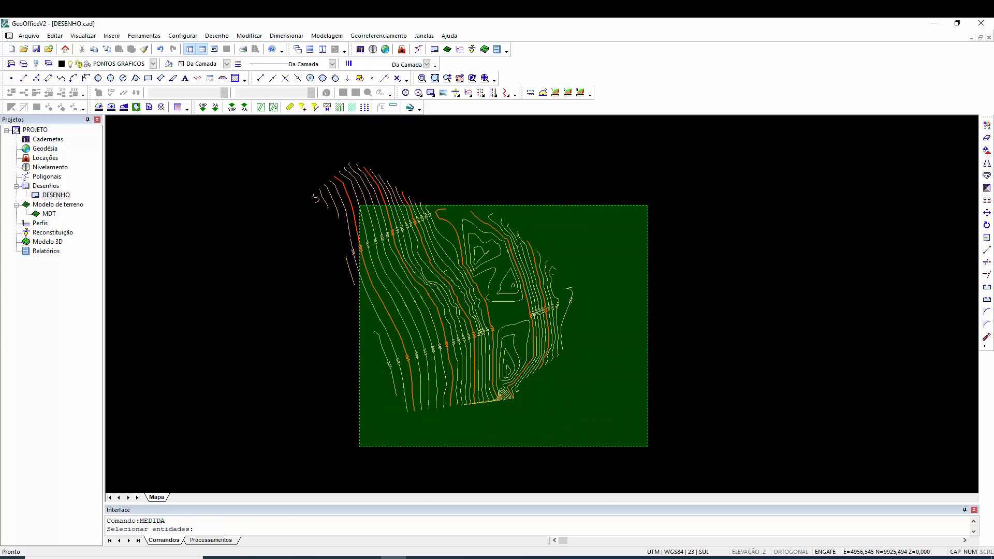
click(281, 148)
right_click(282, 148)
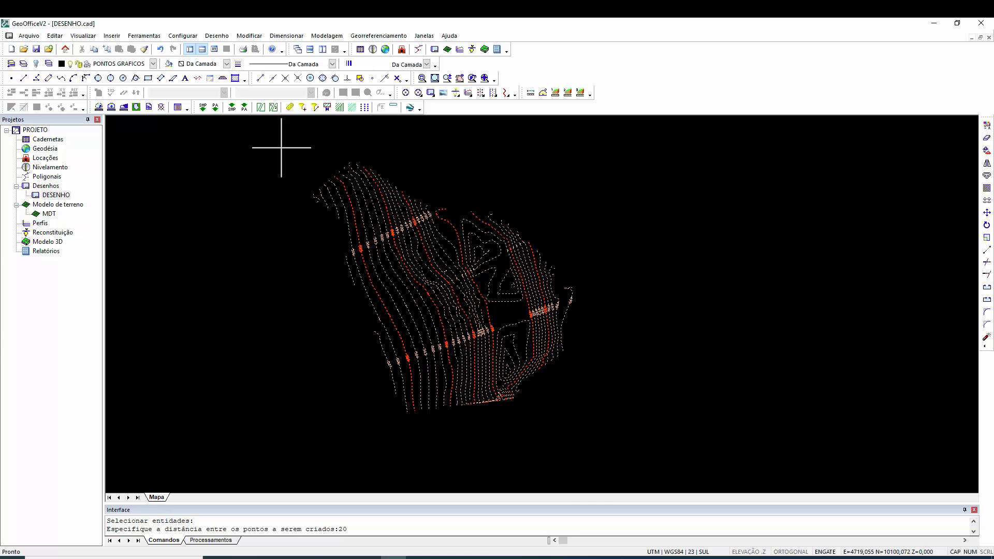
key(Return)
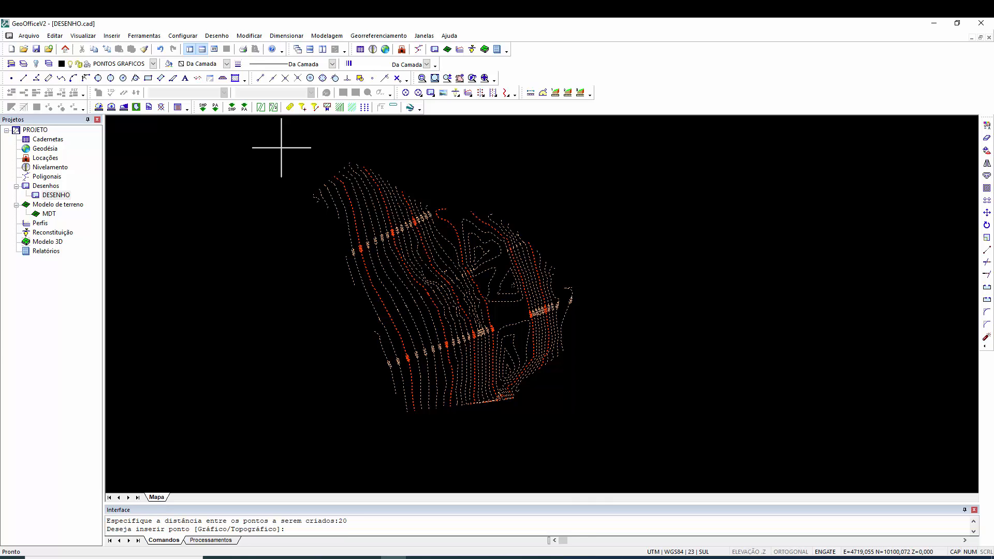
key(Return)
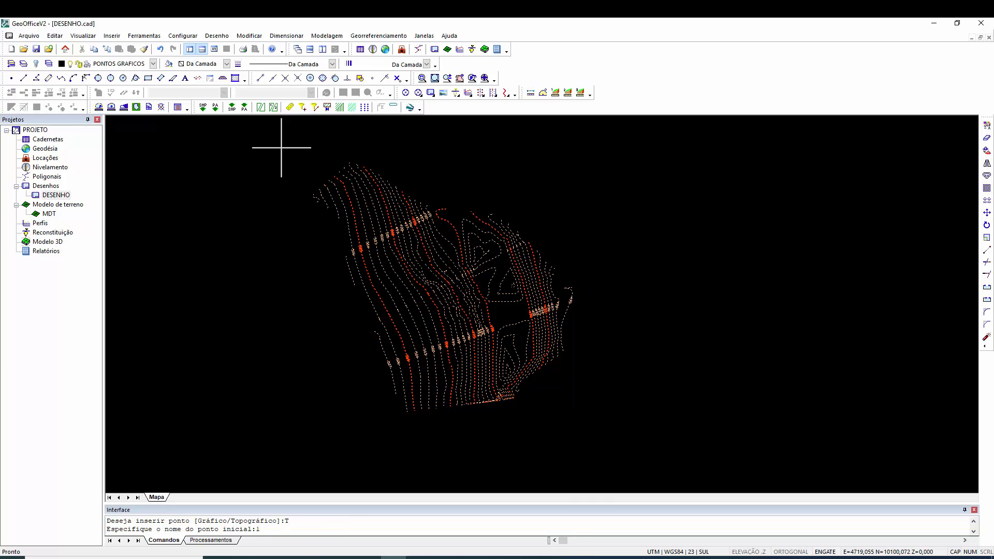
text(1)
key(Return)
key(Escape)
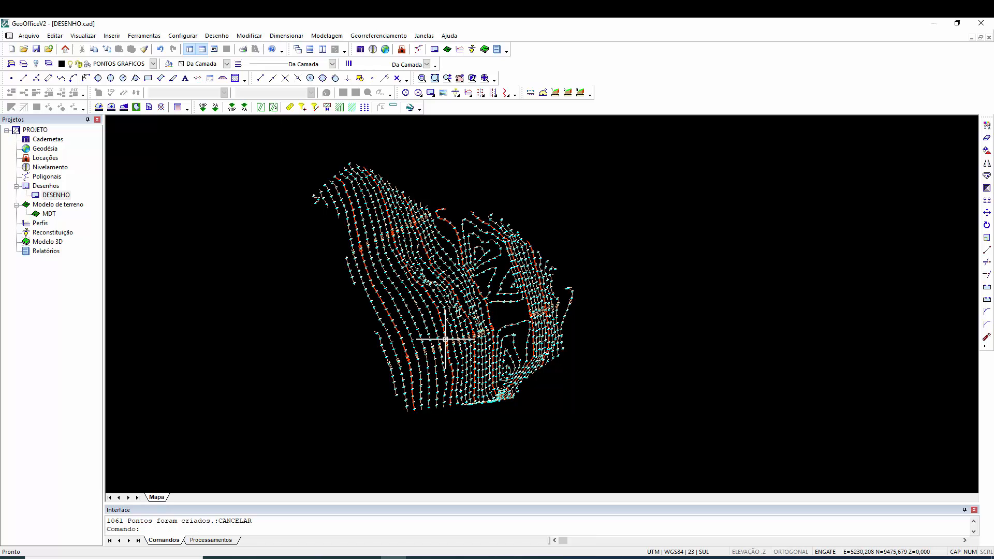
Step: Turn off the contour layers _CURVAS001 and _CURVAS002, leaving the PONTOS GRAFICOS layer on
click(152, 65)
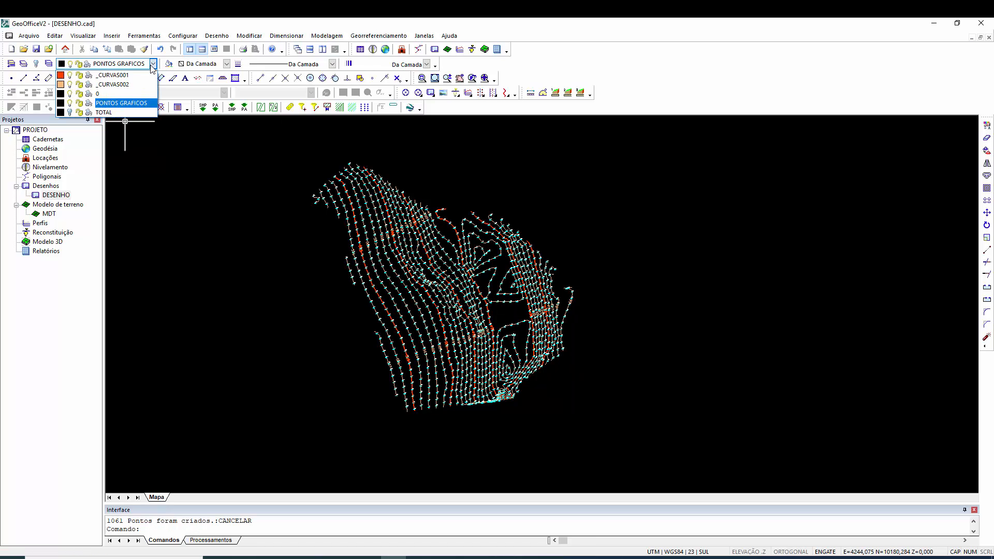
click(233, 158)
key(Escape)
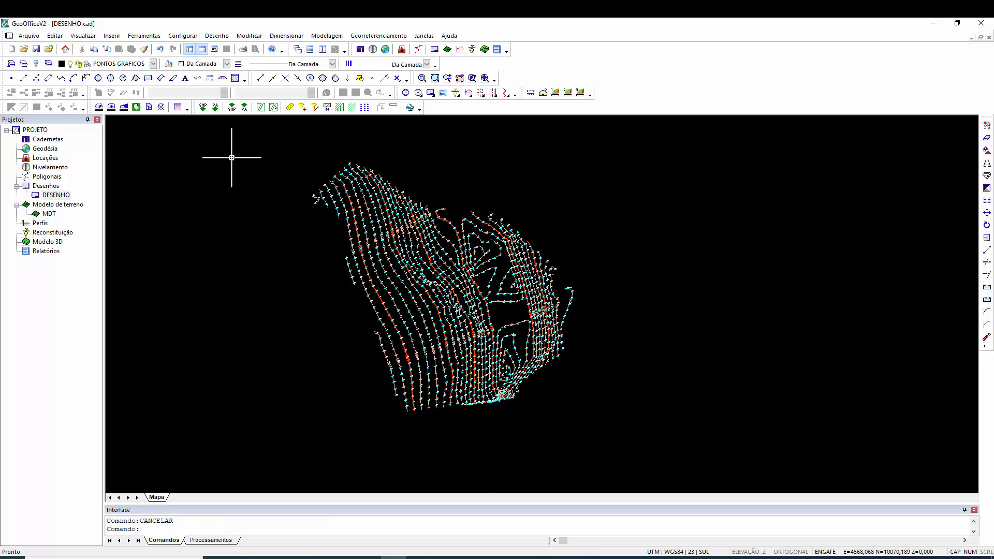
scroll(231, 157, up, 2)
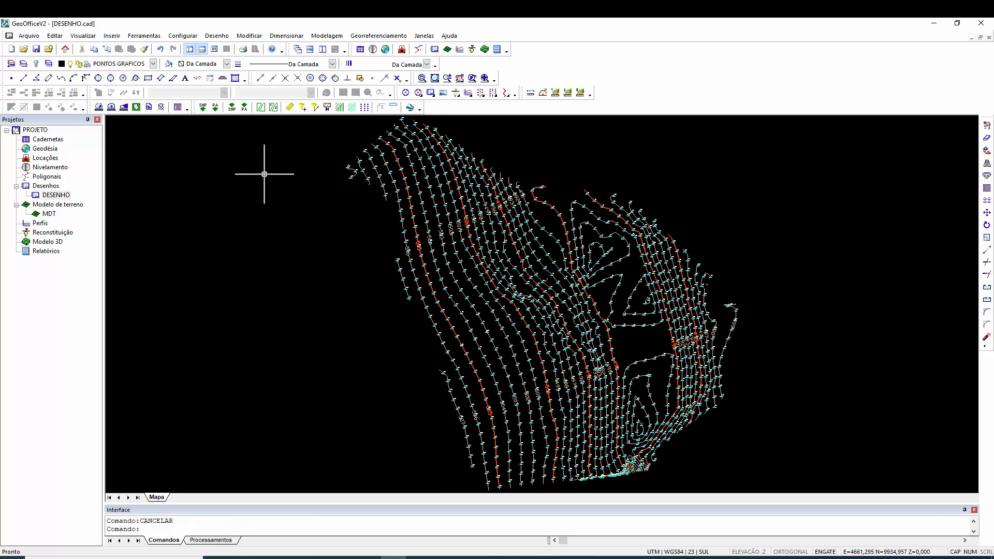
click(153, 63)
click(70, 86)
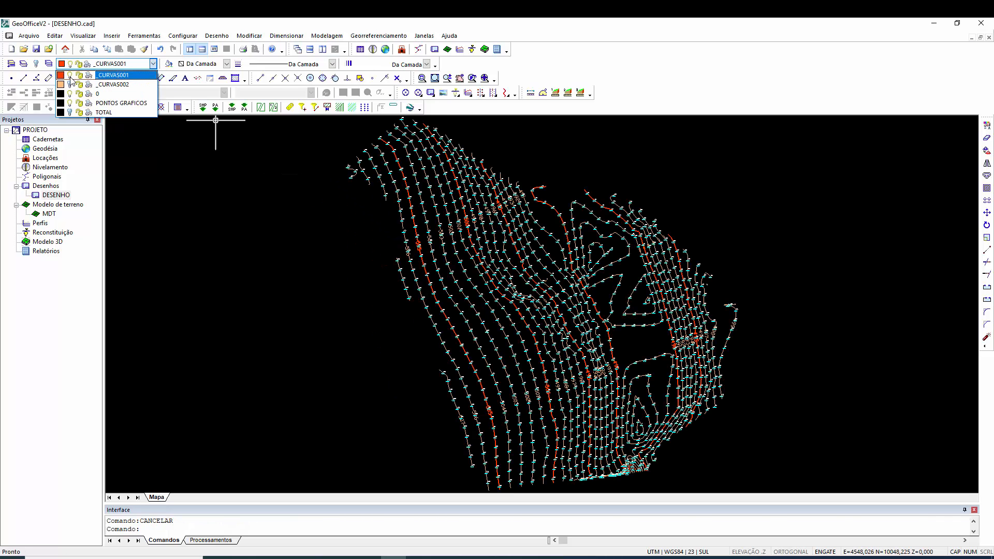
click(70, 76)
click(268, 177)
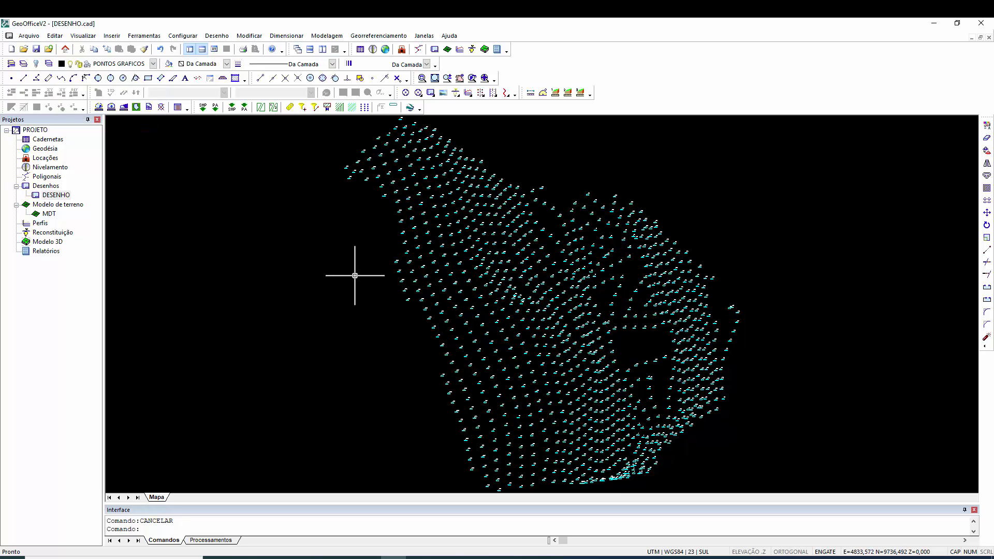
Step: Create a terrain model named MDT NATURAL from only the PONTOS GRAFICOS layer, keeping the default elevation and distance filters
click(445, 49)
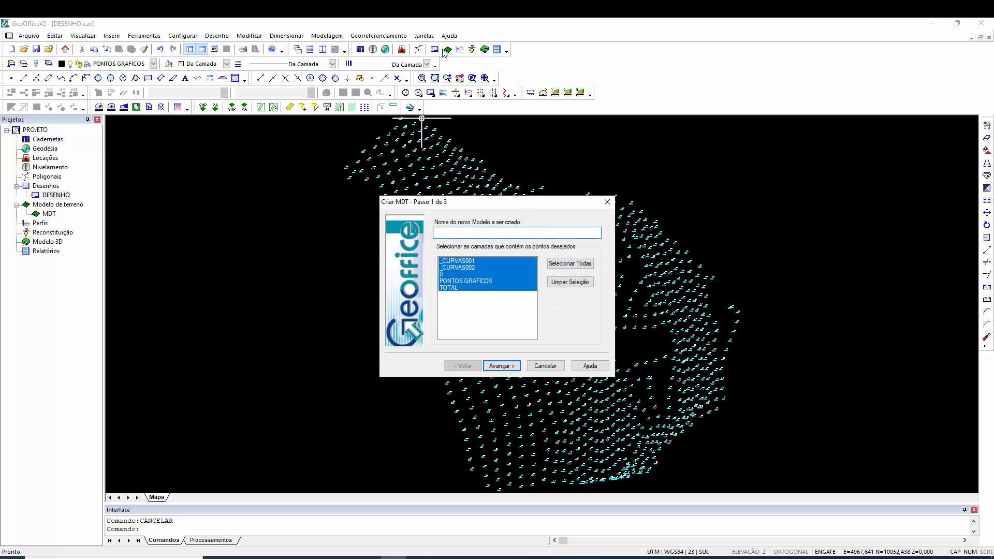
text(MDT NATURAL)
click(466, 281)
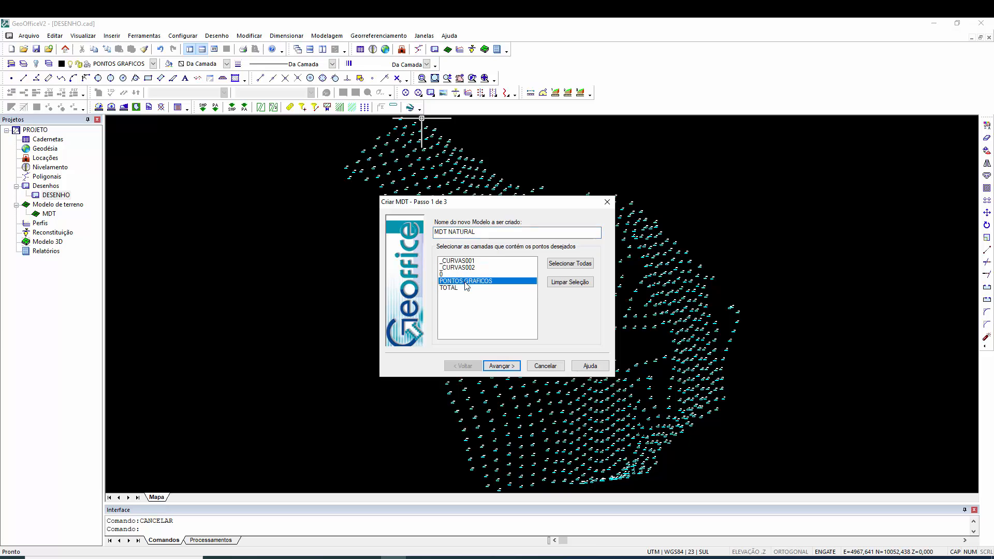
click(503, 369)
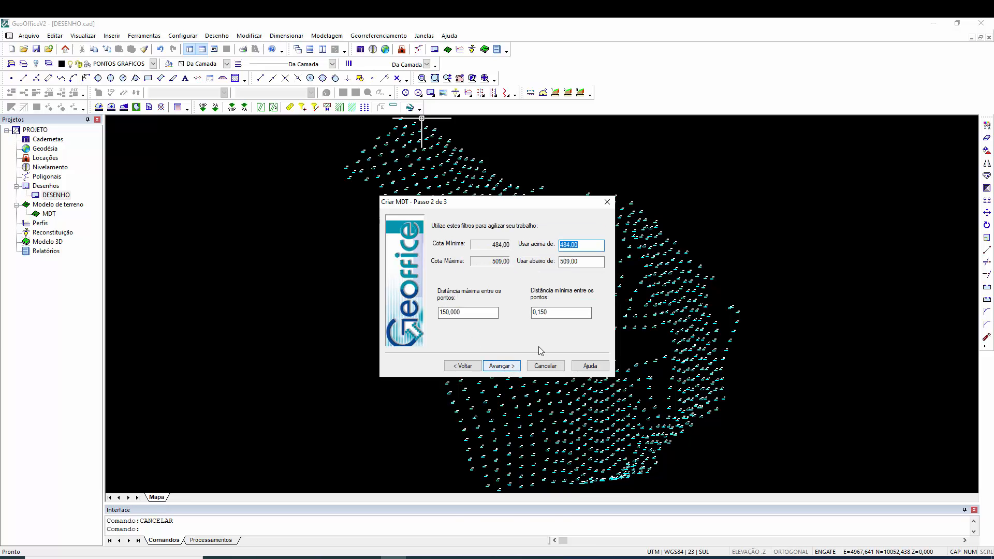
click(502, 366)
click(502, 365)
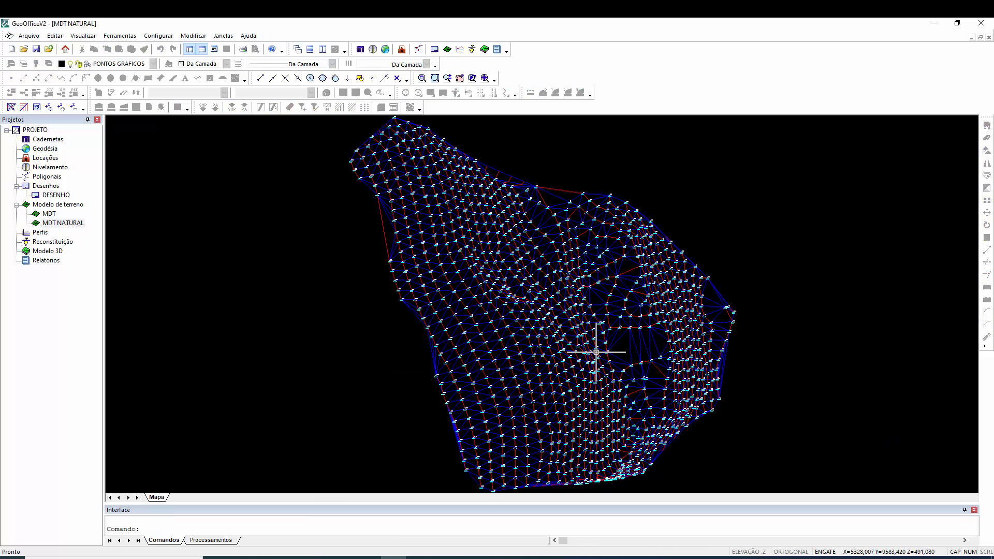
scroll(492, 269, down, 2)
scroll(492, 270, up, 2)
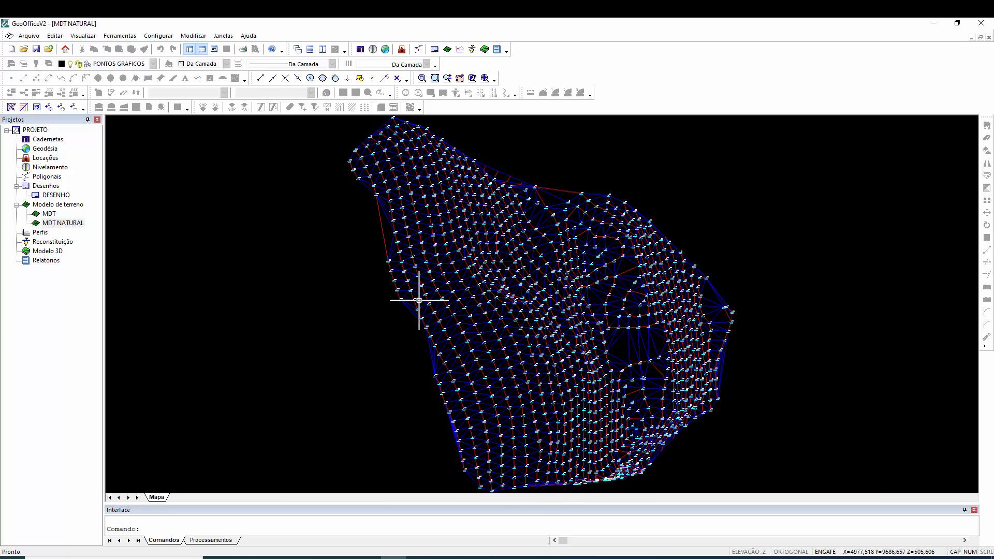
Step: In the DESENHO drawing, create contour lines from the MDT NATURAL model as splines, keeping the default equidistances, colours and line thicknesses
double_click(56, 196)
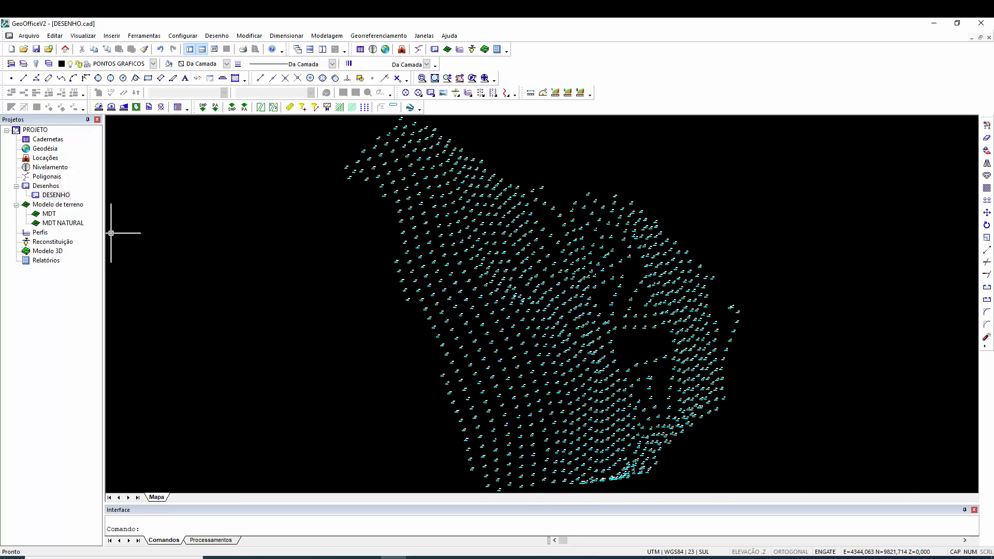
click(327, 36)
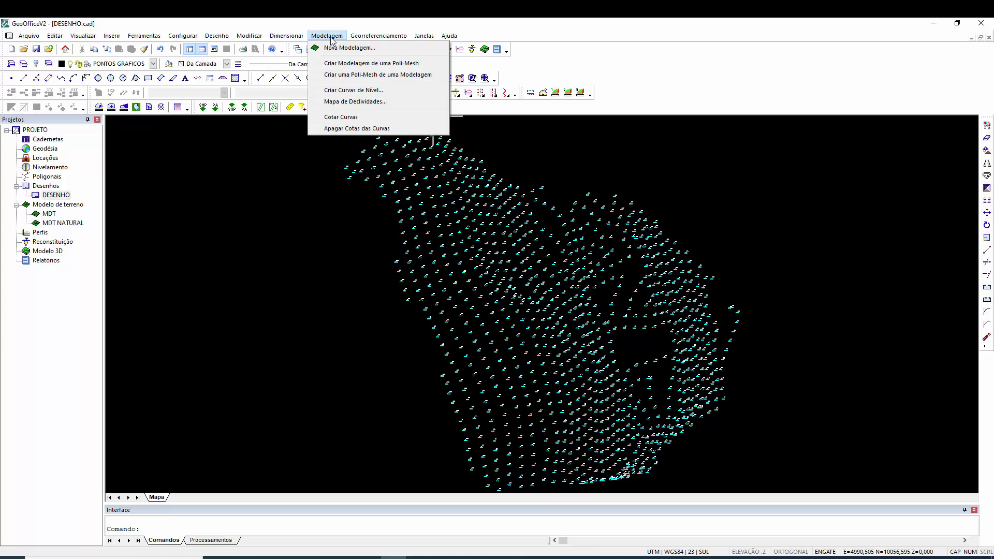
click(344, 90)
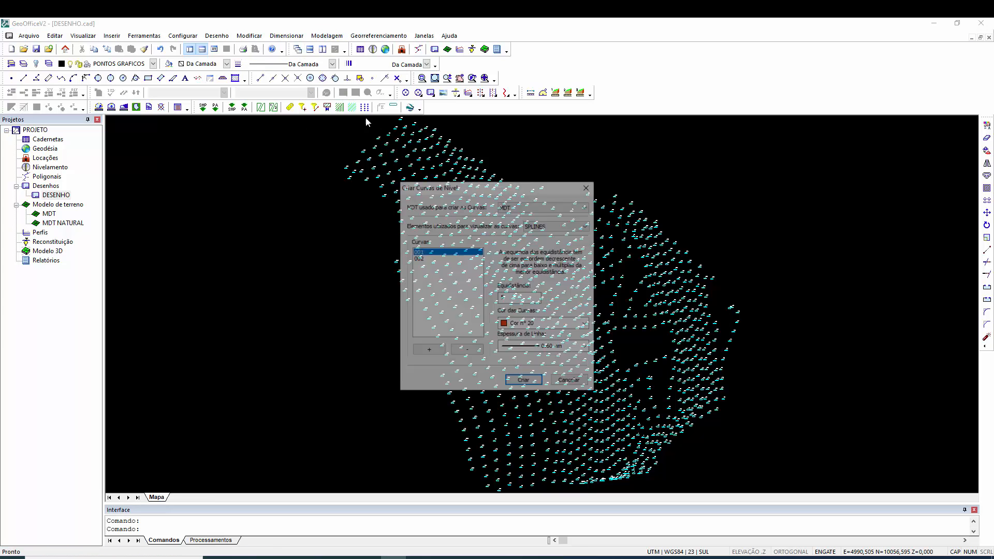
click(535, 211)
click(533, 223)
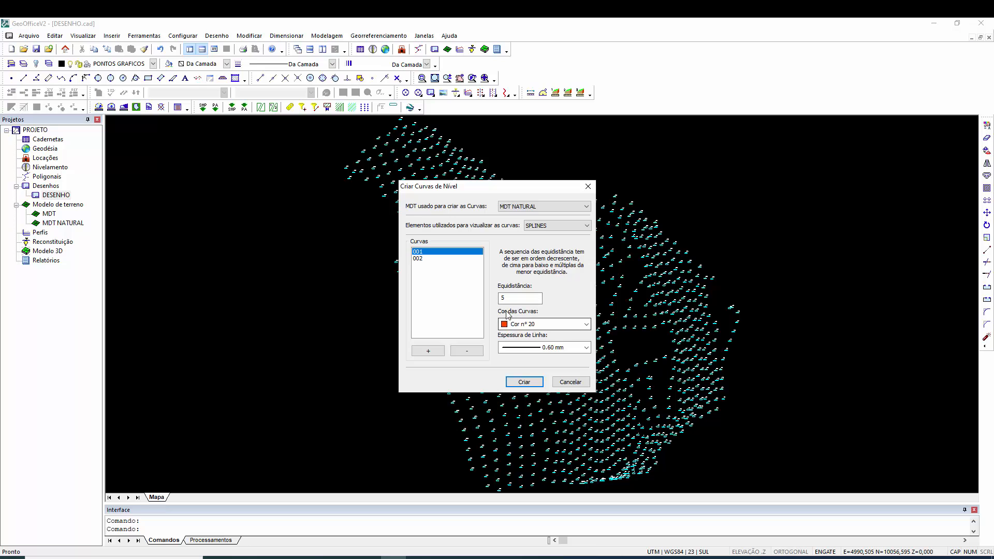
click(523, 382)
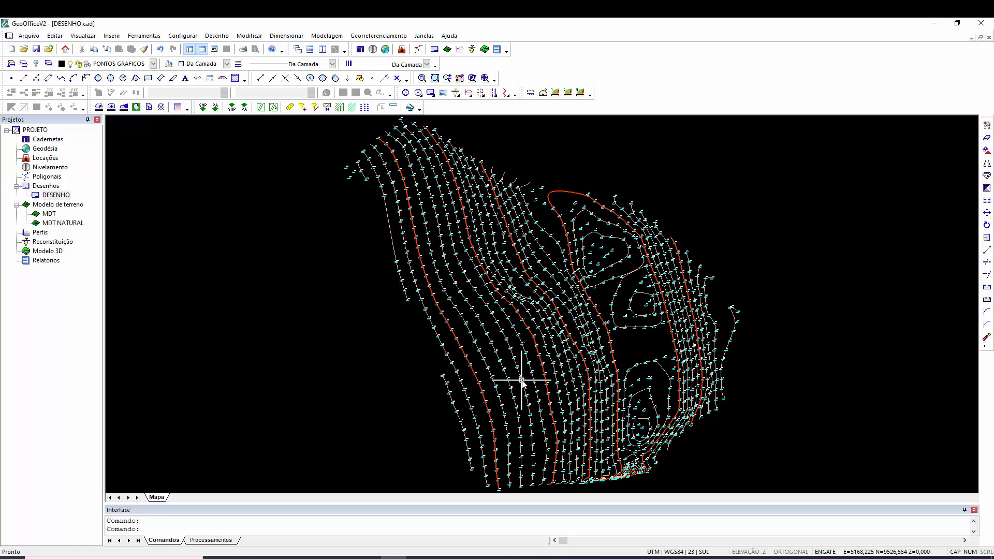